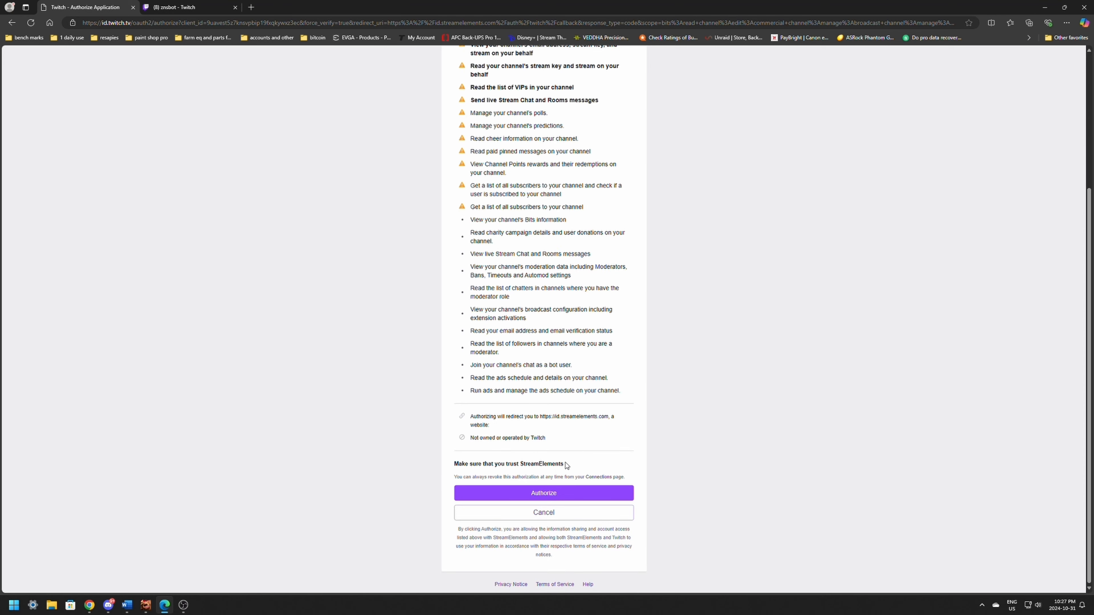
# Authorize StreamElements to access the Twitch channel and open the account's dashboard from the StreamElements home page
pyautogui.click(543, 495)
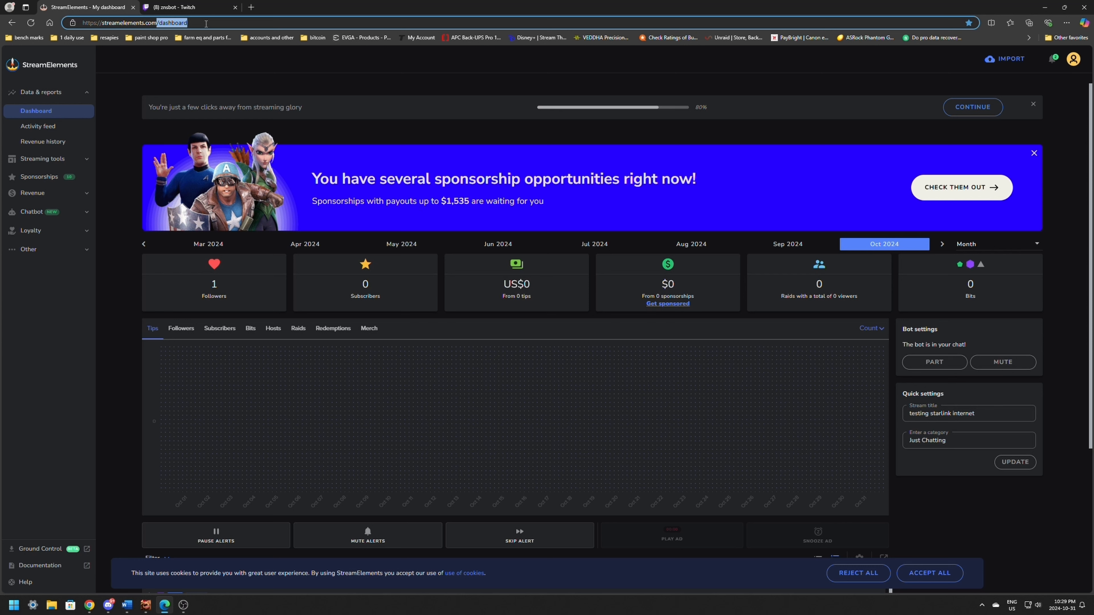
pyautogui.press('BackSpace')
pyautogui.press('Return')
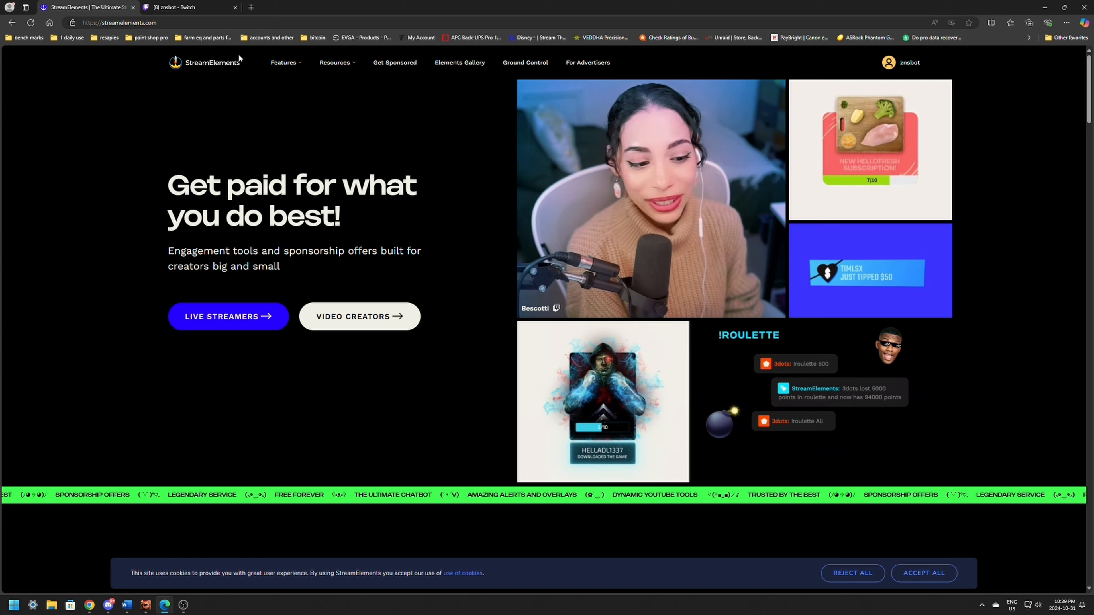
pyautogui.click(892, 63)
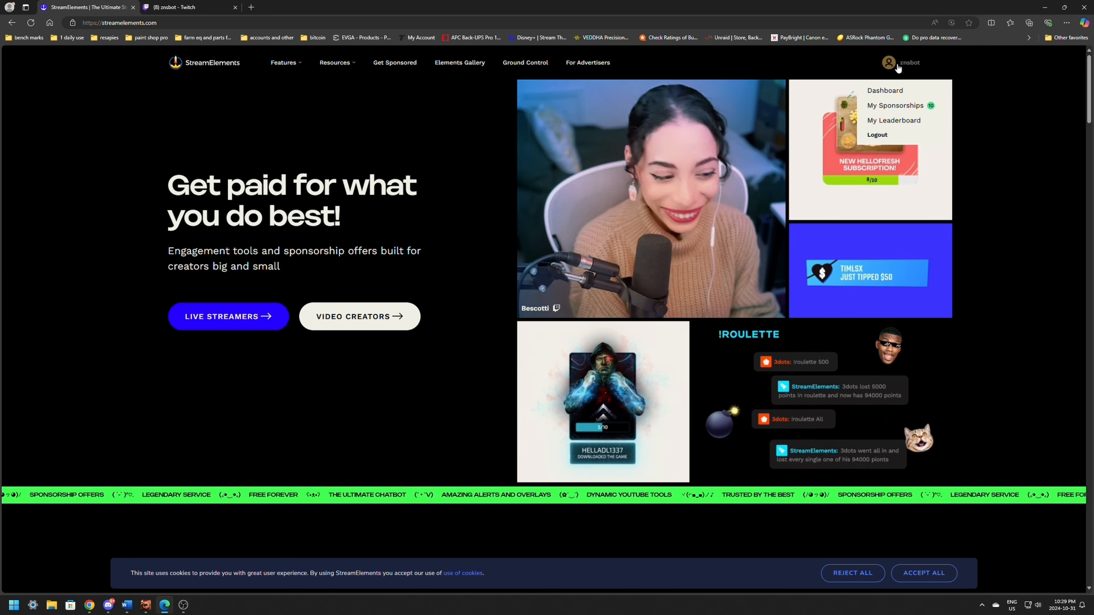
pyautogui.click(888, 91)
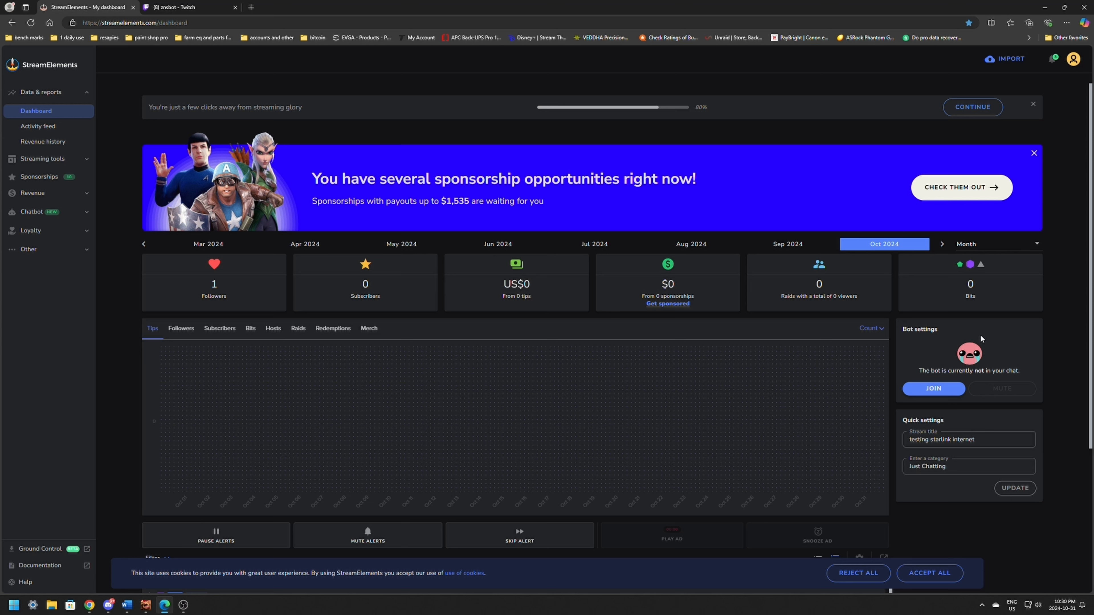
# Have the StreamElements bot join the channel's chat and give it moderator rights
pyautogui.click(928, 388)
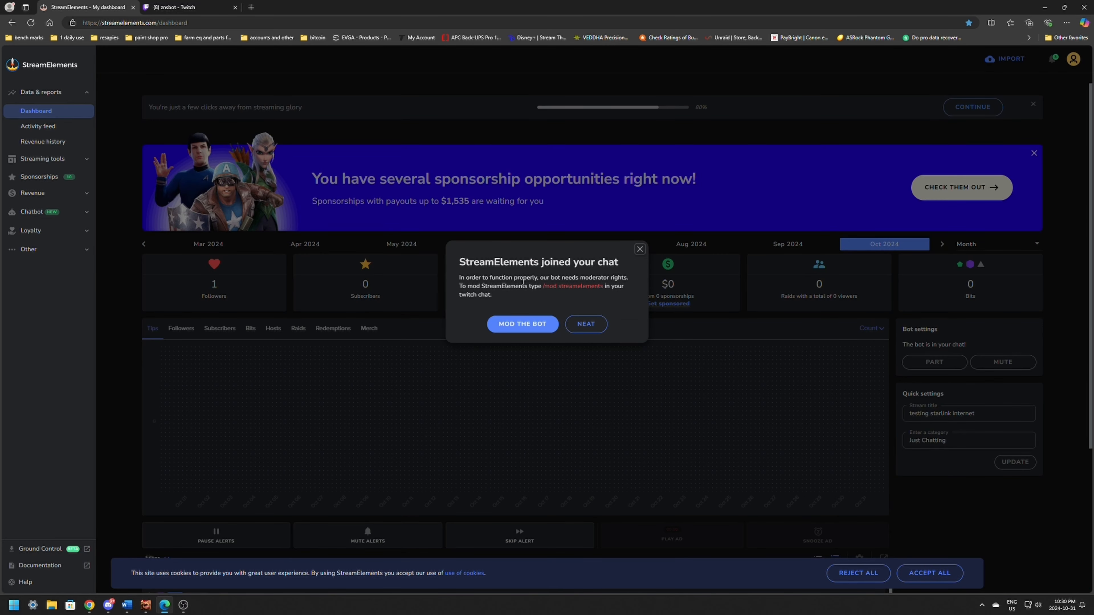
pyautogui.click(516, 325)
pyautogui.click(103, 295)
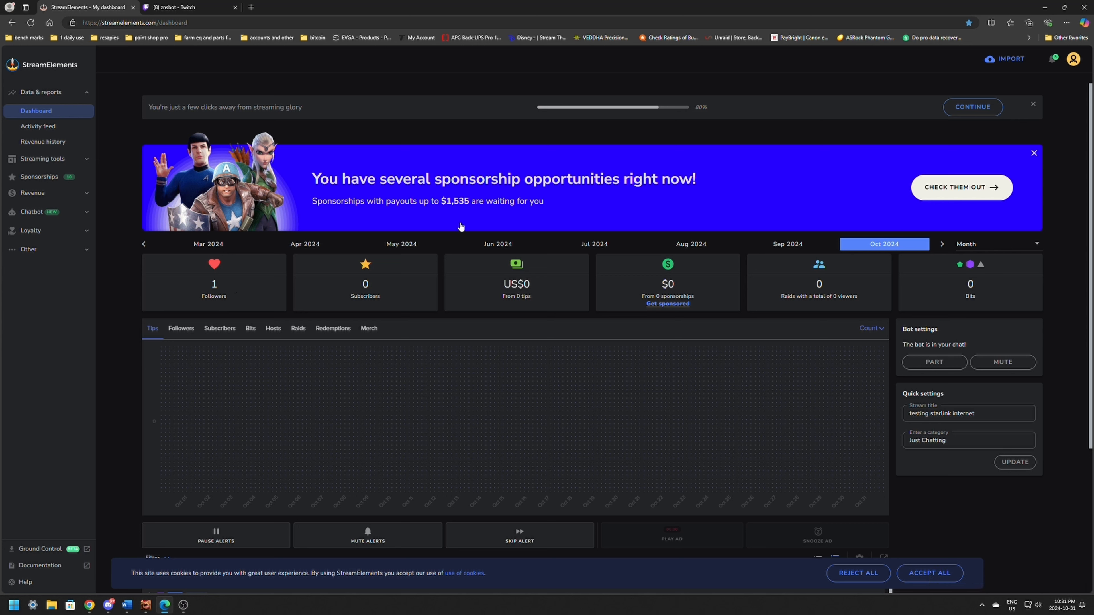
# Enable the Votekick and Chat Alerts modules of the chatbot
pyautogui.click(30, 213)
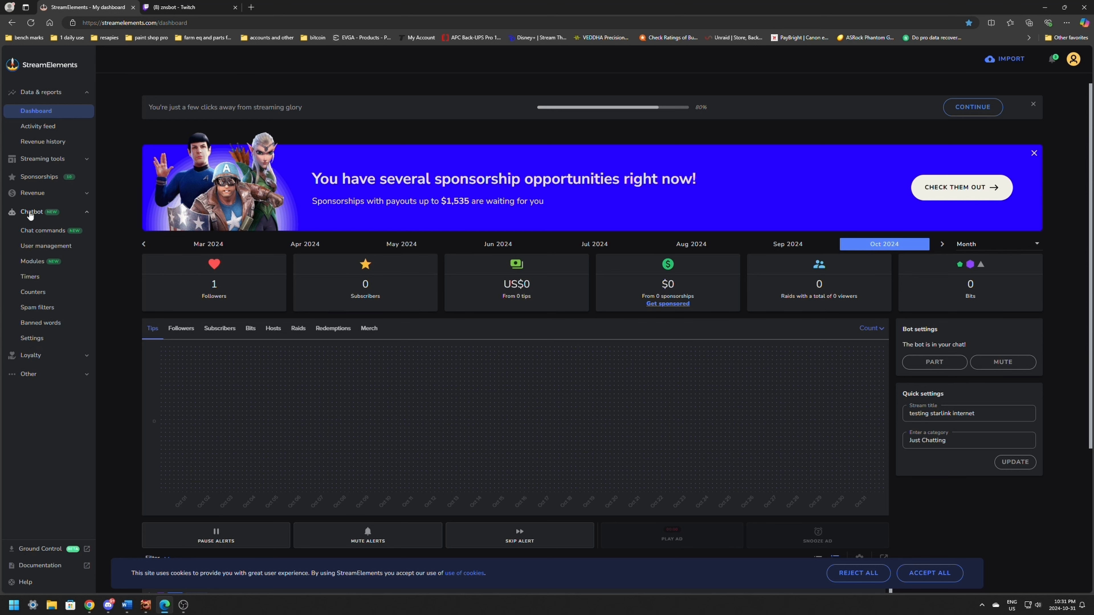
pyautogui.click(29, 263)
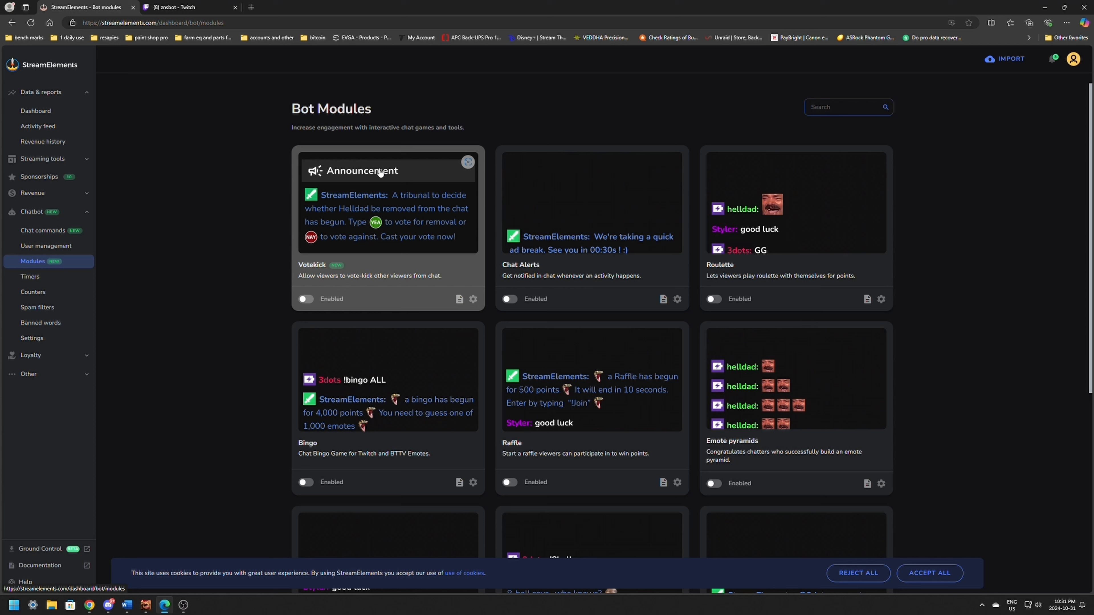
pyautogui.click(305, 299)
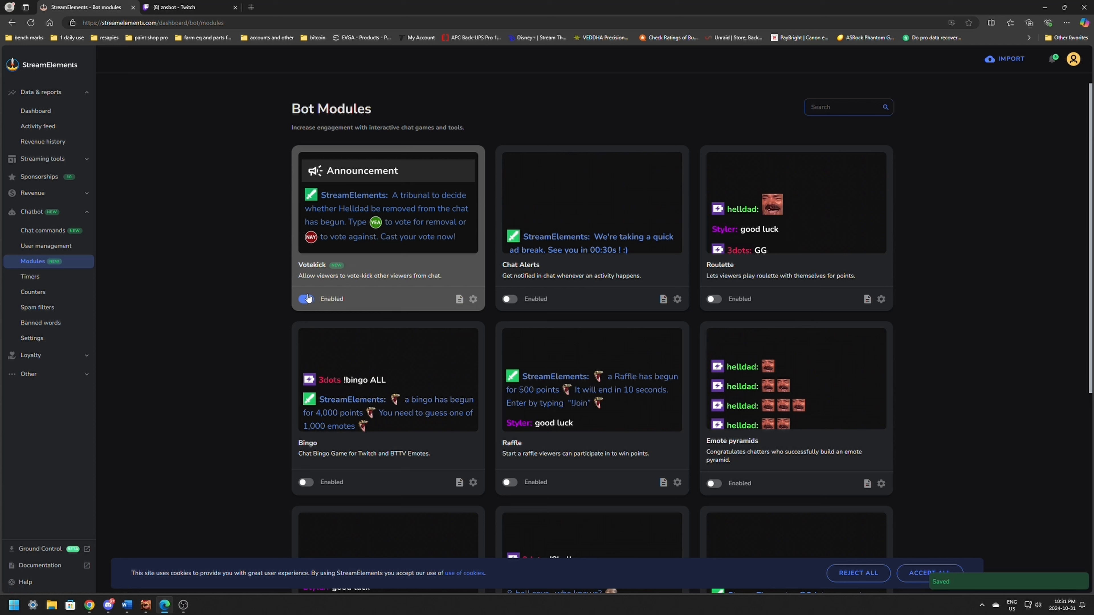
pyautogui.click(511, 300)
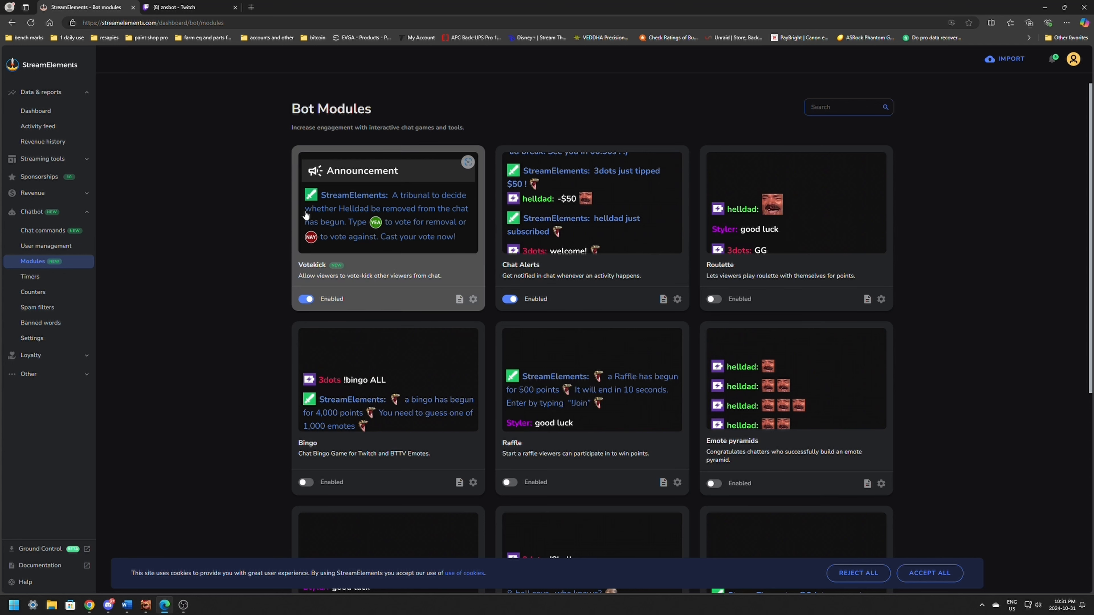
pyautogui.click(36, 214)
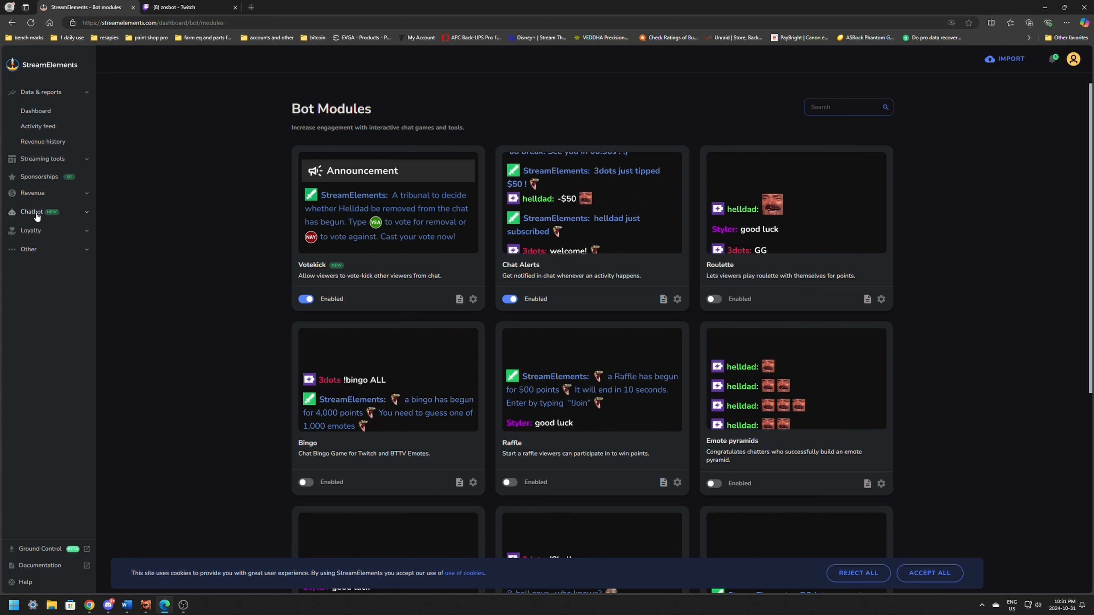
# Open the alerts section of the overlays gallery and browse the available alert sets
pyautogui.click(43, 160)
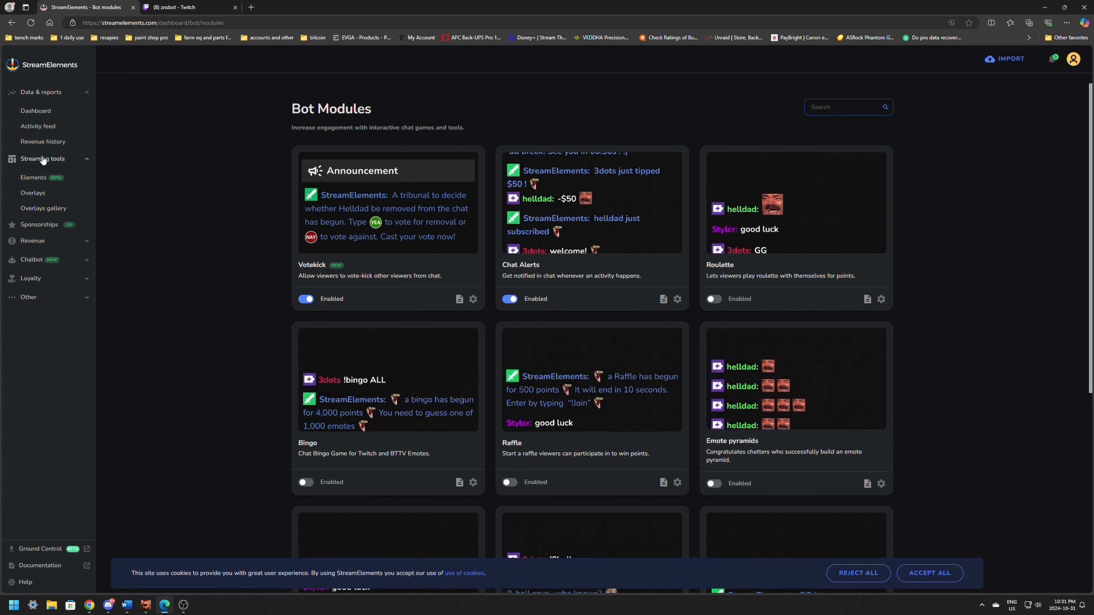
pyautogui.click(39, 210)
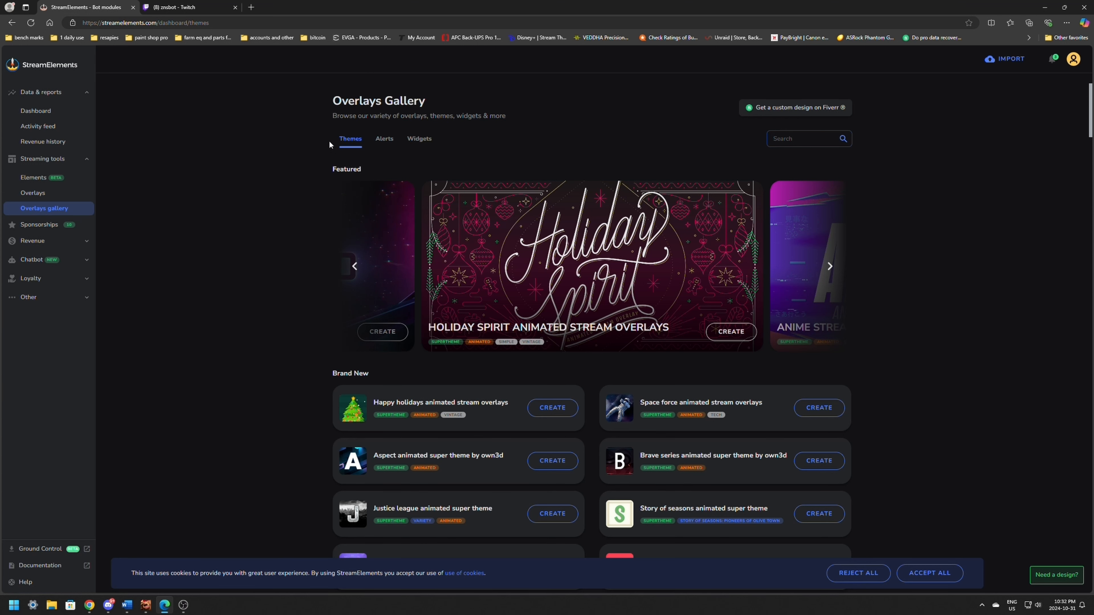
pyautogui.click(342, 143)
pyautogui.click(384, 143)
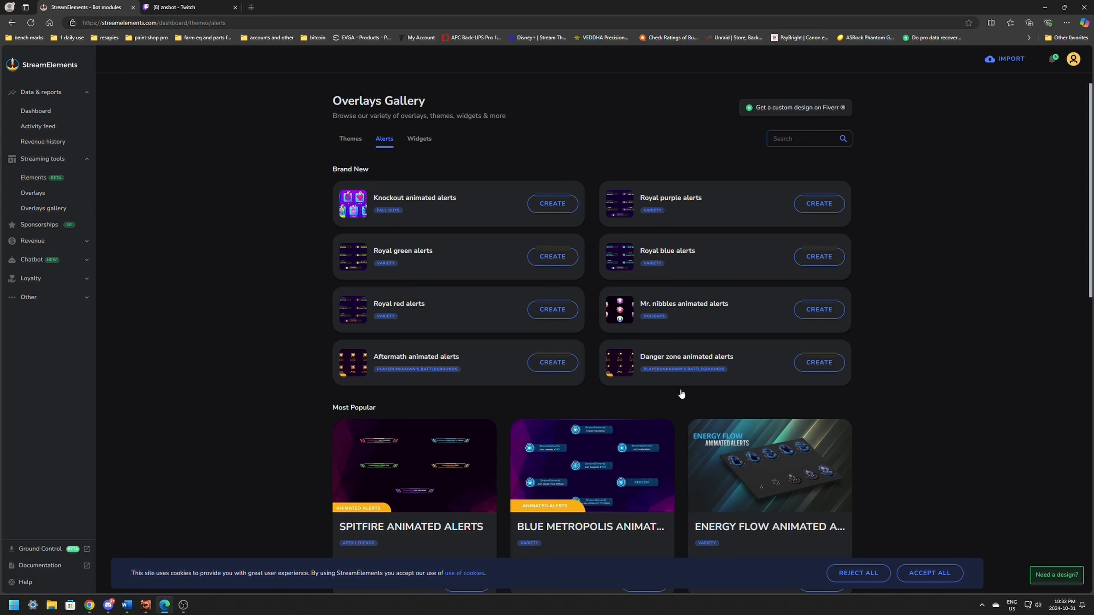
pyautogui.scroll(-12, 521, 261)
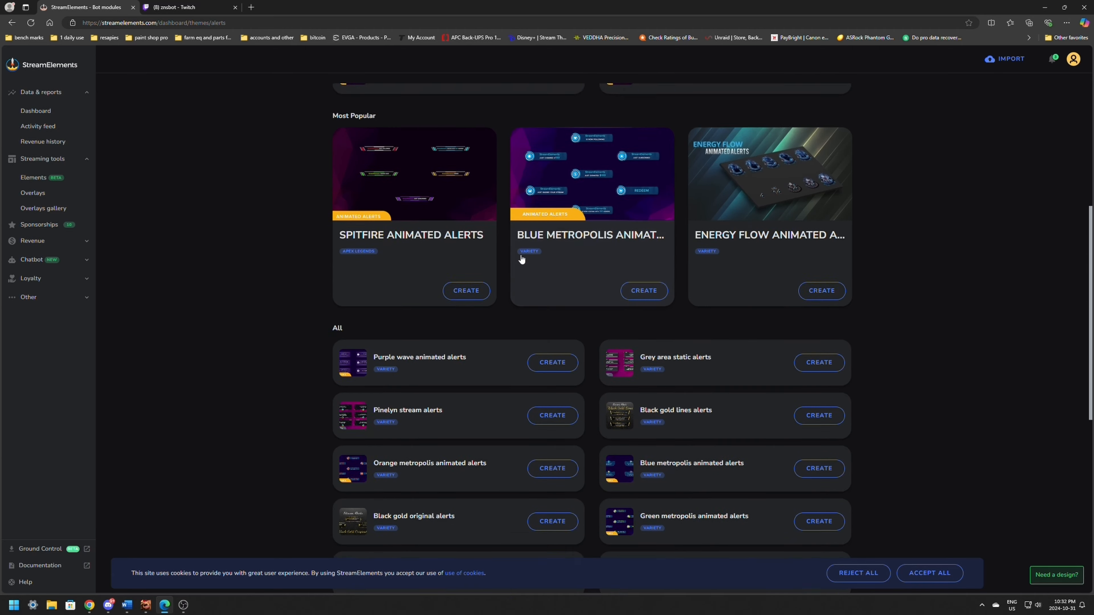
pyautogui.scroll(-3, 521, 258)
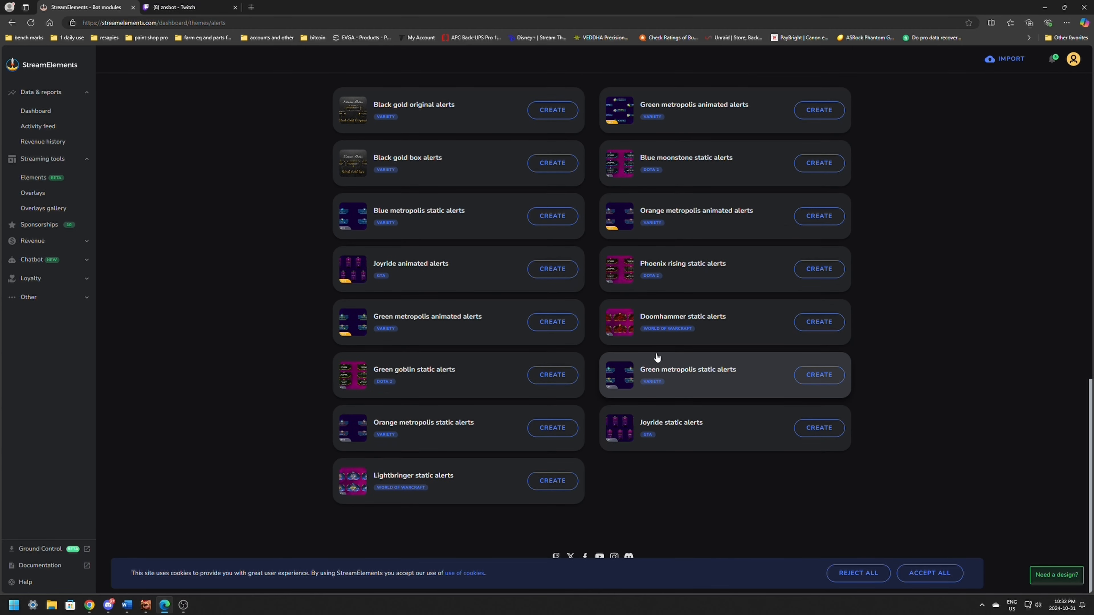
pyautogui.scroll(15, 567, 342)
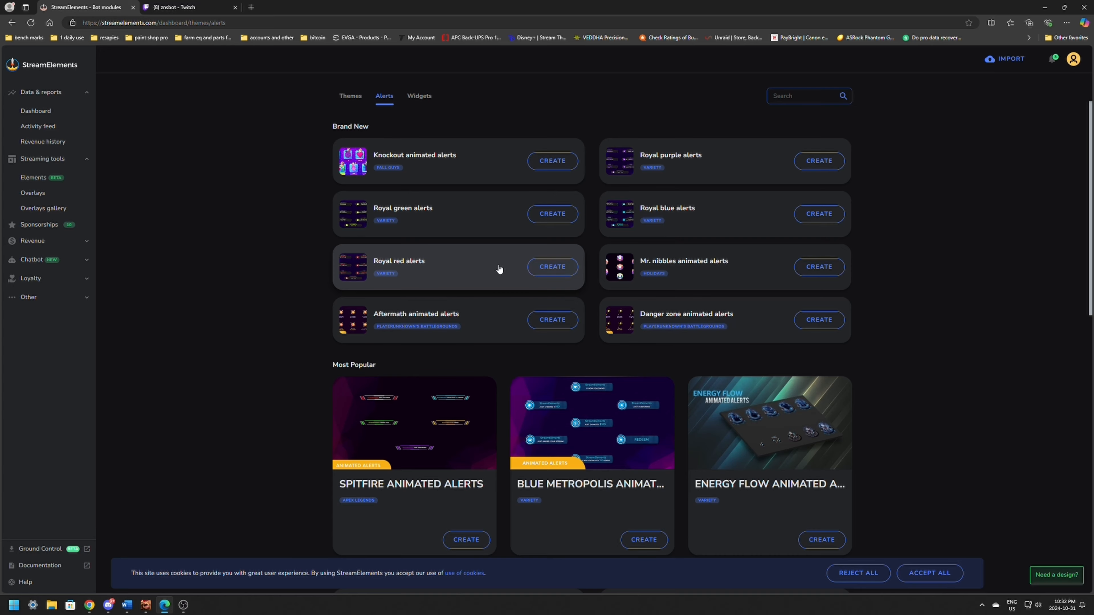
# Create a new overlay from Royal red alerts with the theme name ROYAL RED ALERTS and copy its scene link
pyautogui.click(550, 268)
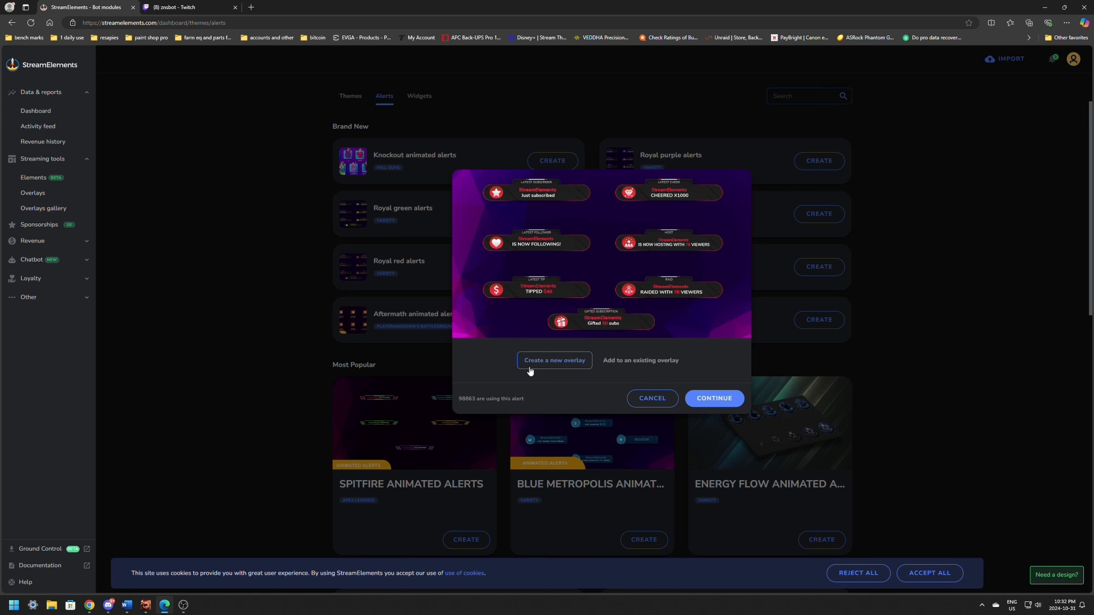
pyautogui.click(709, 400)
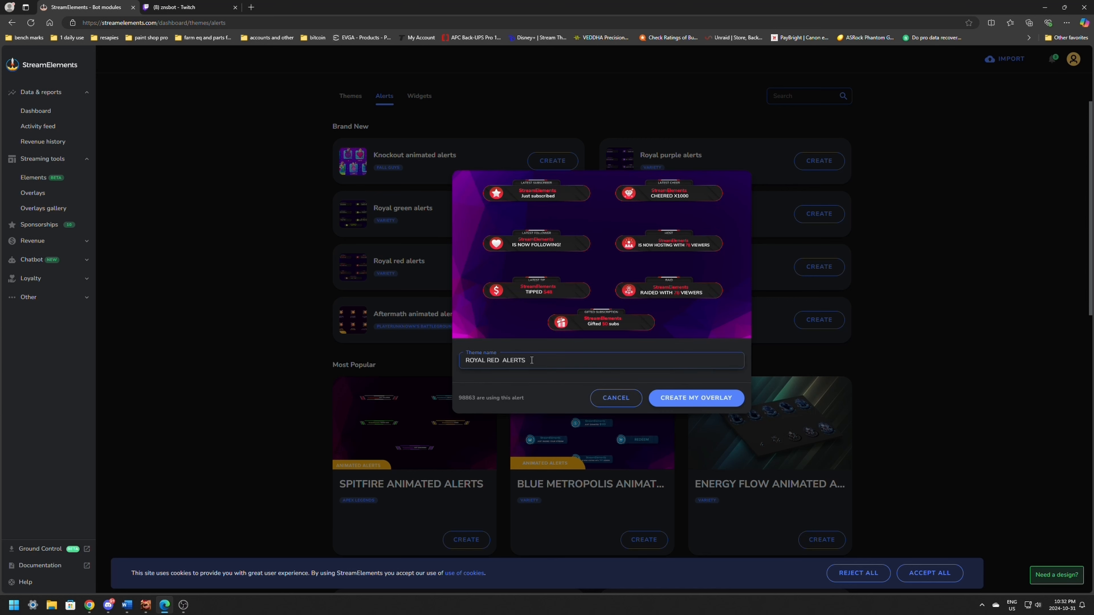
pyautogui.moveTo(531, 363); pyautogui.dragTo(502, 363)
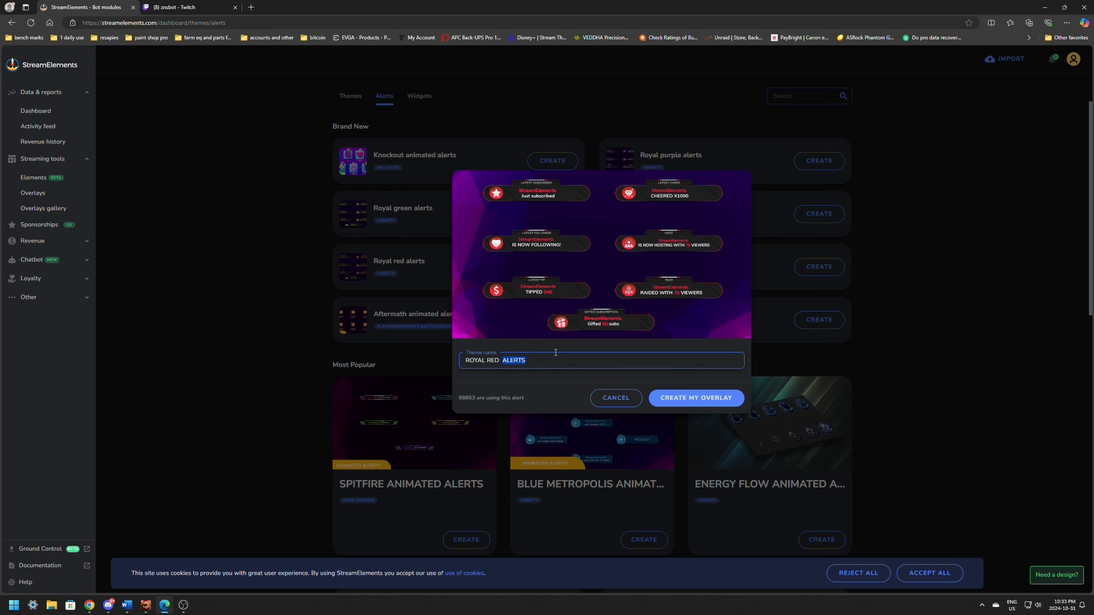
pyautogui.click(693, 399)
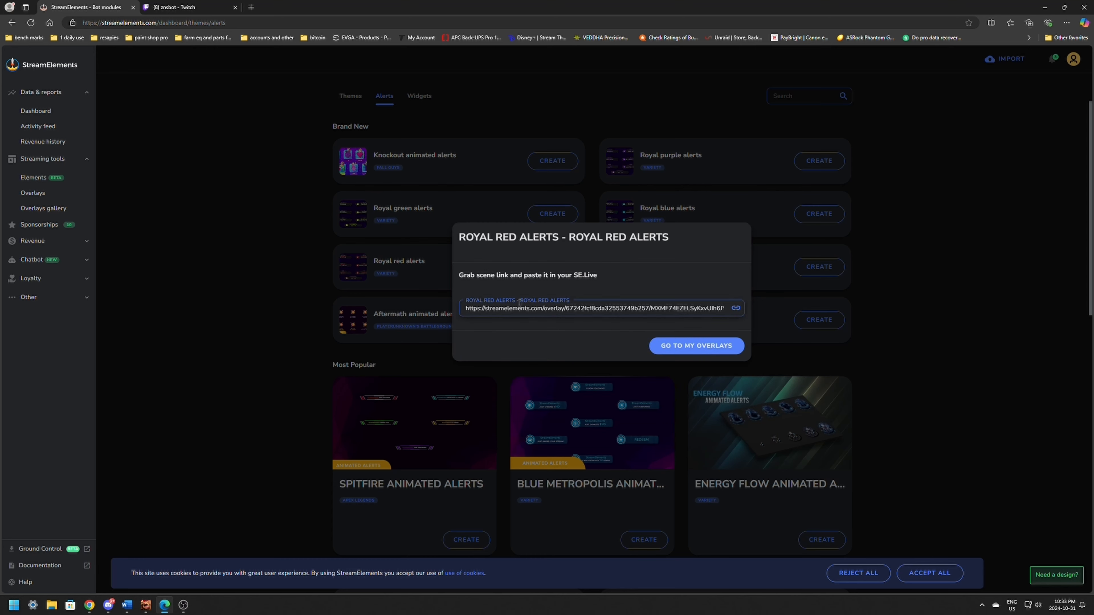
pyautogui.click(736, 309)
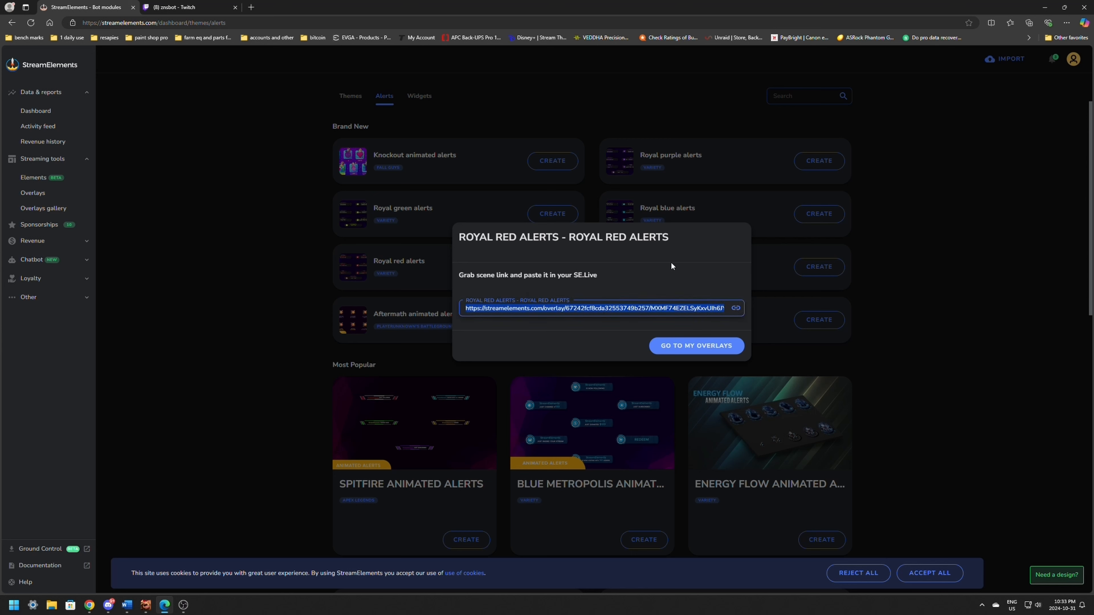
# Switch to OBS and add a new Browser source named "alerts" to the scene
pyautogui.click(184, 605)
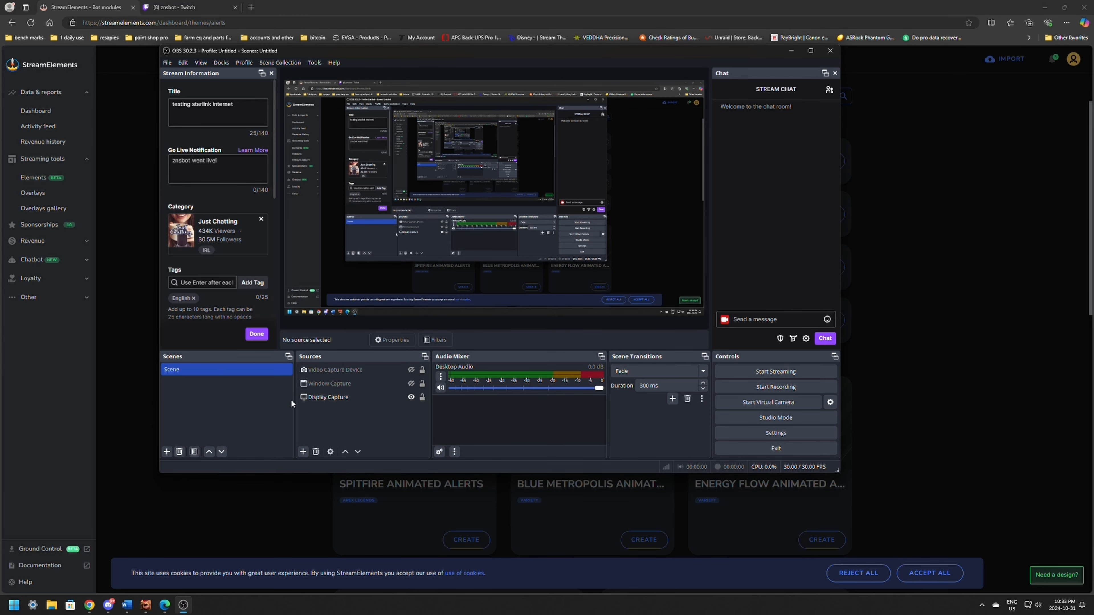
pyautogui.click(304, 453)
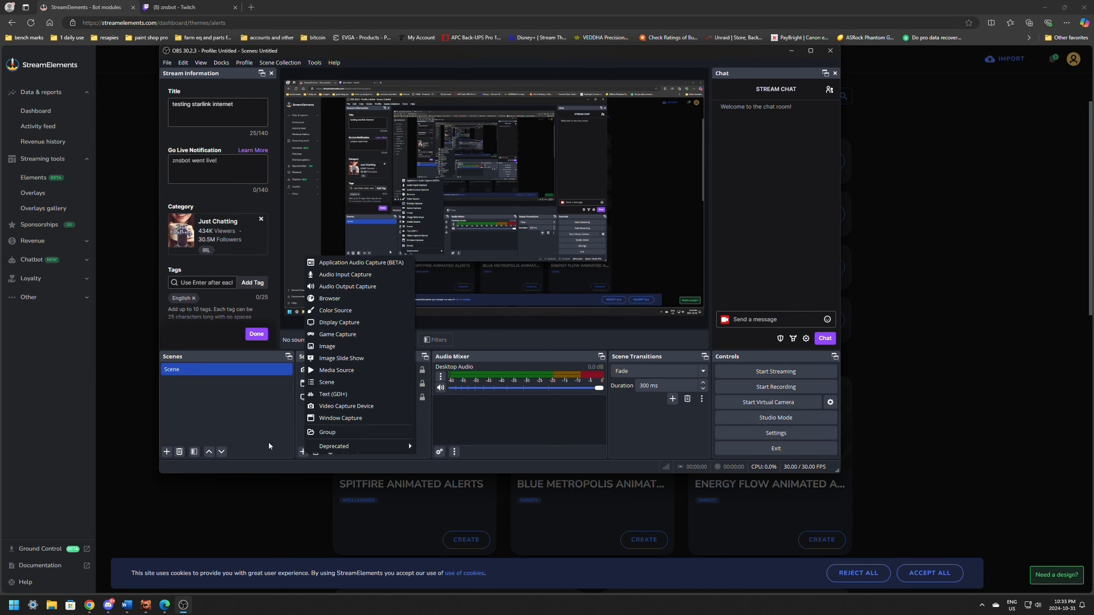
pyautogui.press('Escape')
pyautogui.rightClick(328, 425)
pyautogui.moveTo(350, 429)
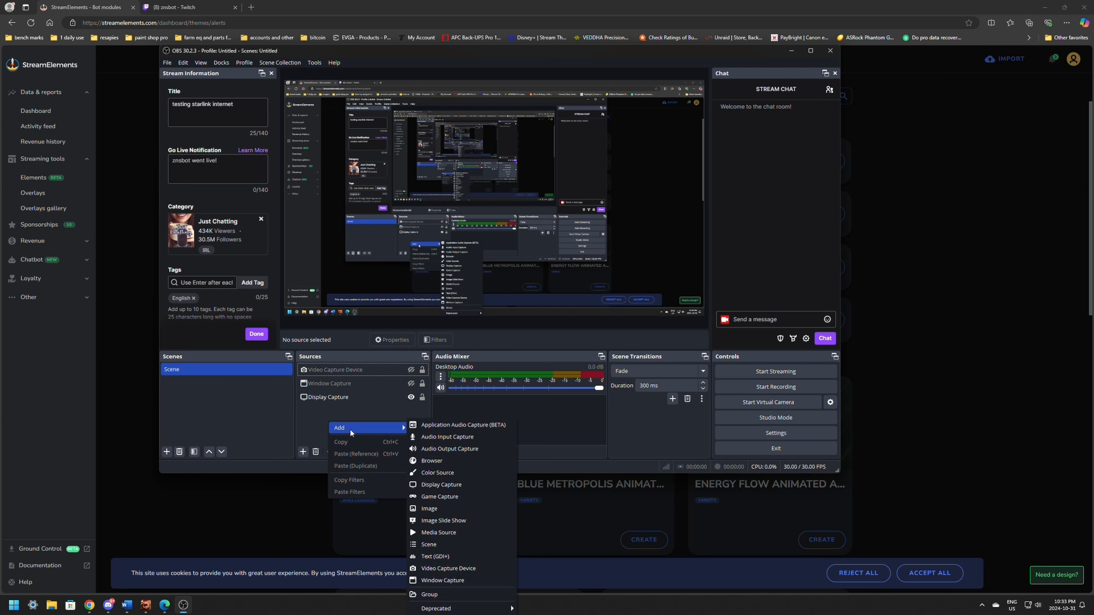
pyautogui.click(446, 461)
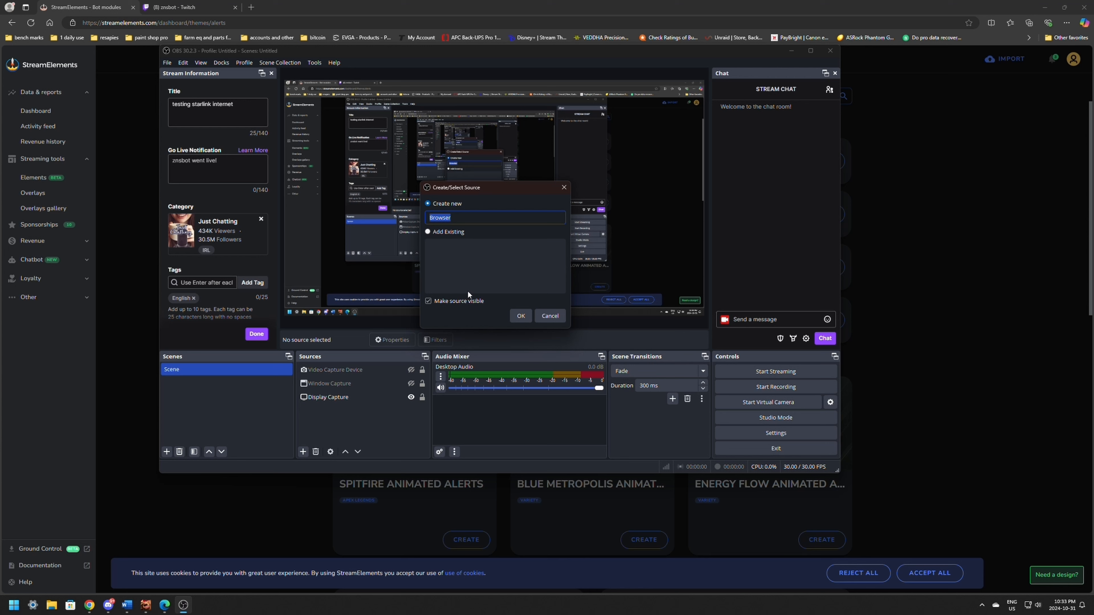
pyautogui.write('alerts')
pyautogui.press('Return')
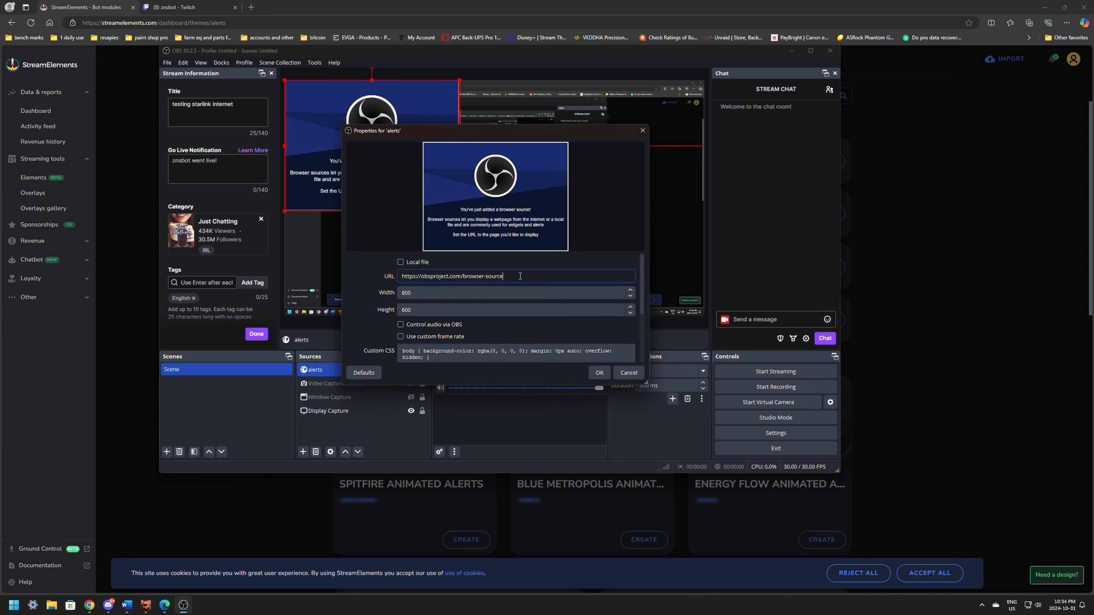
# Replace the alerts source's default URL with the copied private overlay link
pyautogui.moveTo(519, 276); pyautogui.dragTo(396, 276)
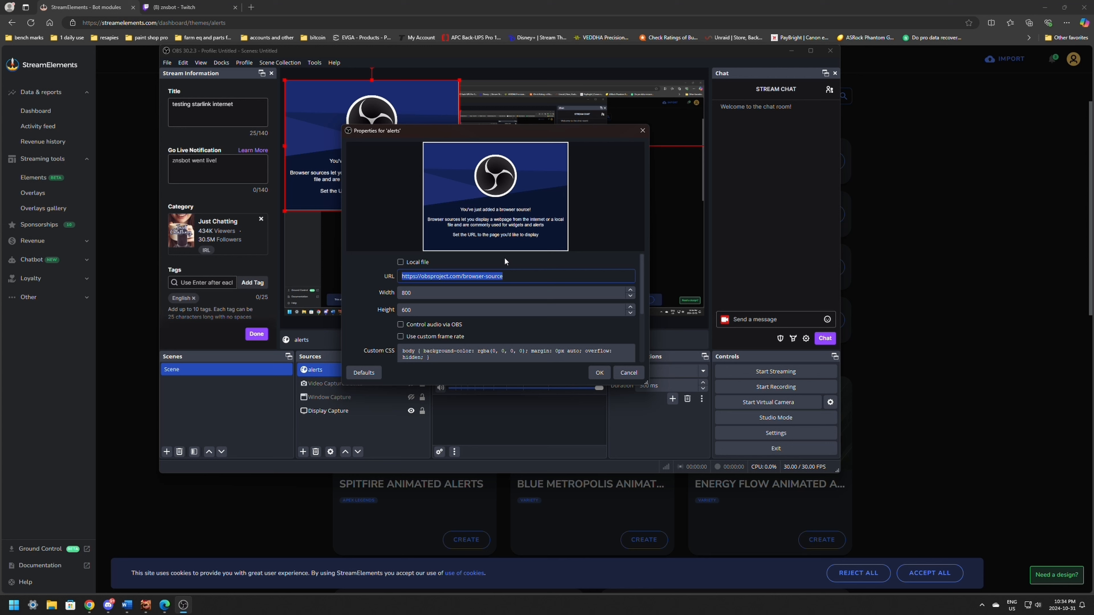
pyautogui.hotkey('ctrl', 'v')
pyautogui.rightClick(507, 276)
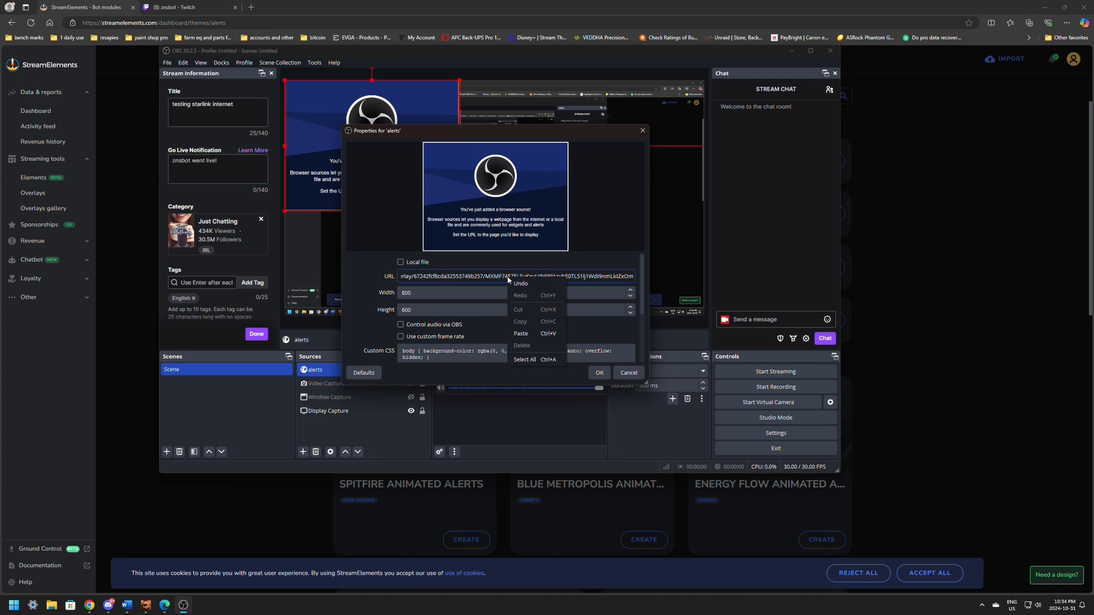
pyautogui.click(438, 294)
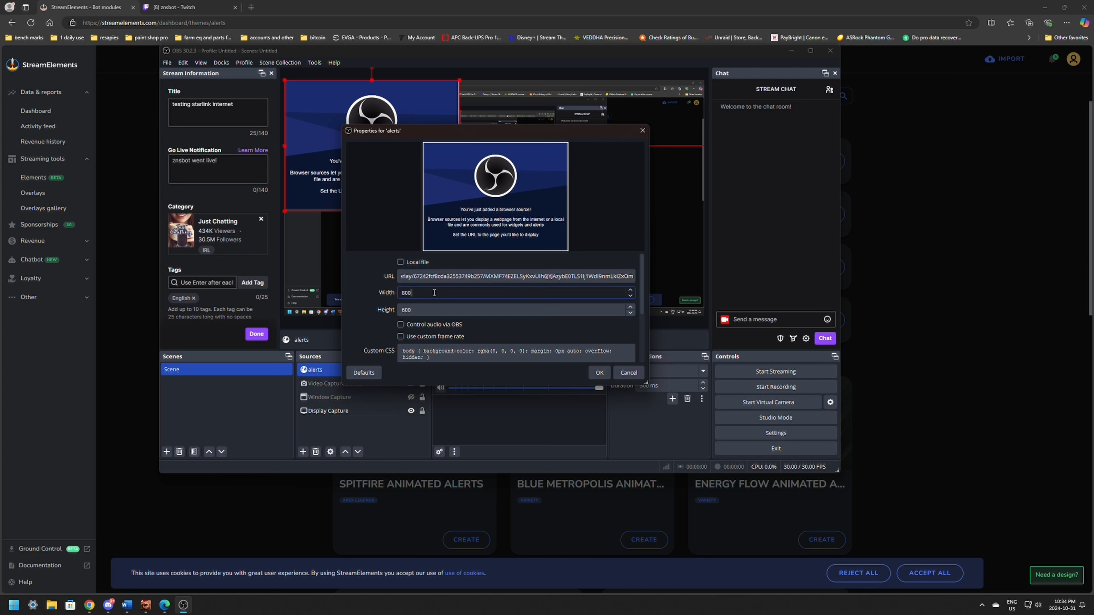
# Set the alerts source to width 1920 and full canvas height, with shutdown when not visible and refresh when the scene becomes active
pyautogui.moveTo(431, 293); pyautogui.dragTo(392, 293)
pyautogui.write('1920')
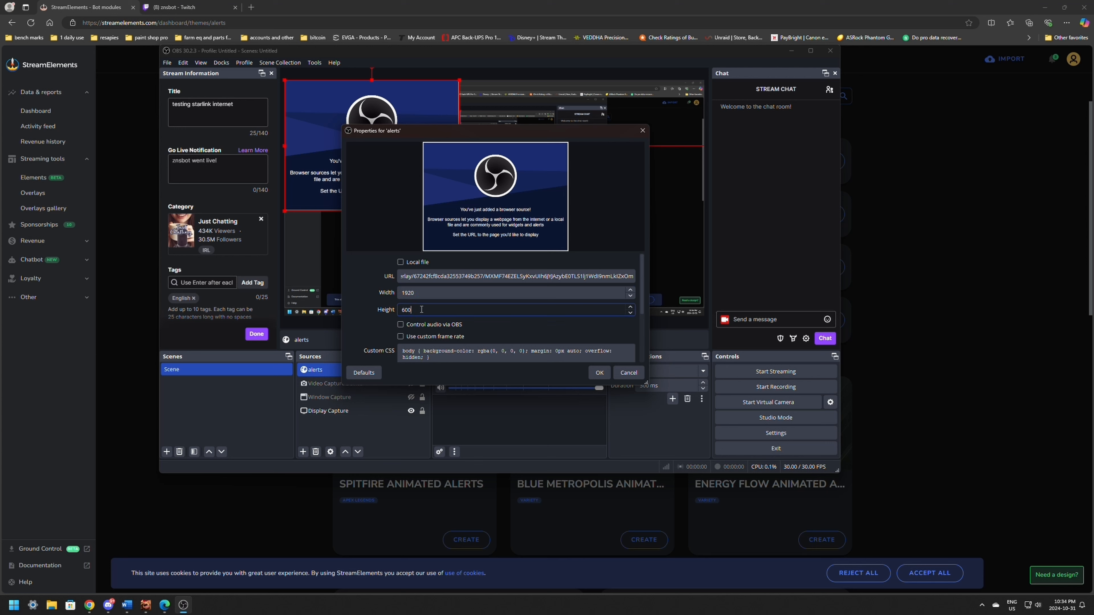
pyautogui.scroll(-3, 372, 298)
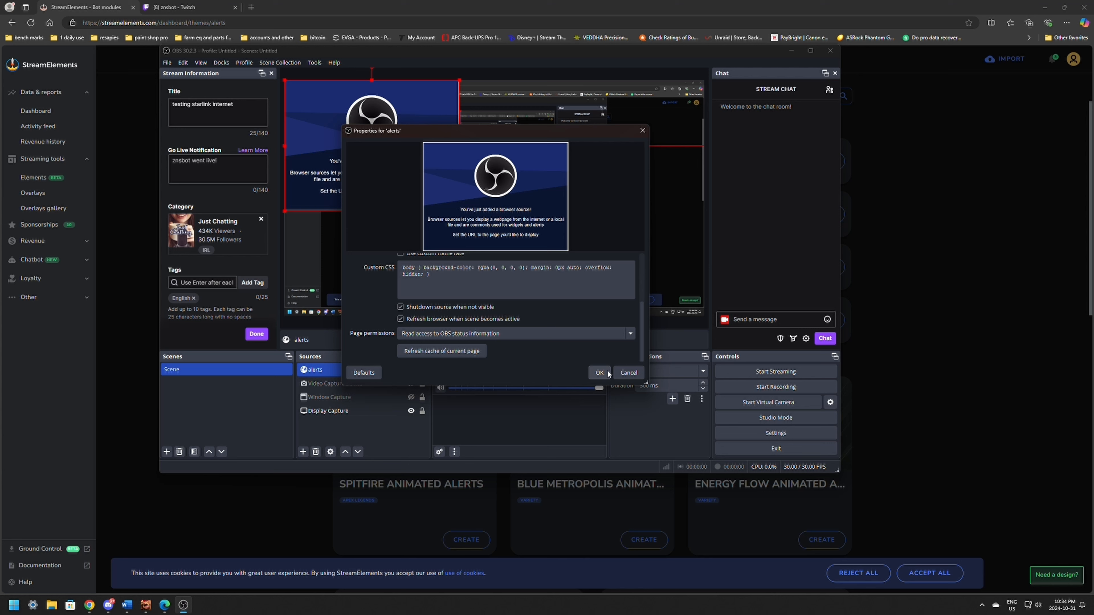
pyautogui.click(599, 373)
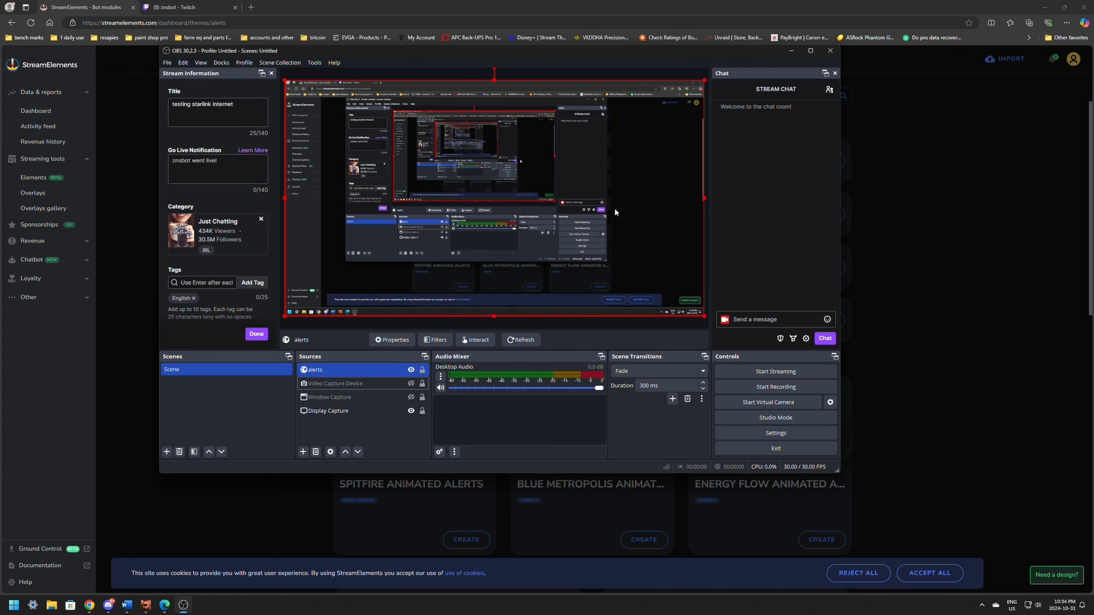
# Switch to StreamElements in the browser, open the ROYAL RED ALERTS overlay for editing and skip the editor tour
pyautogui.click(85, 7)
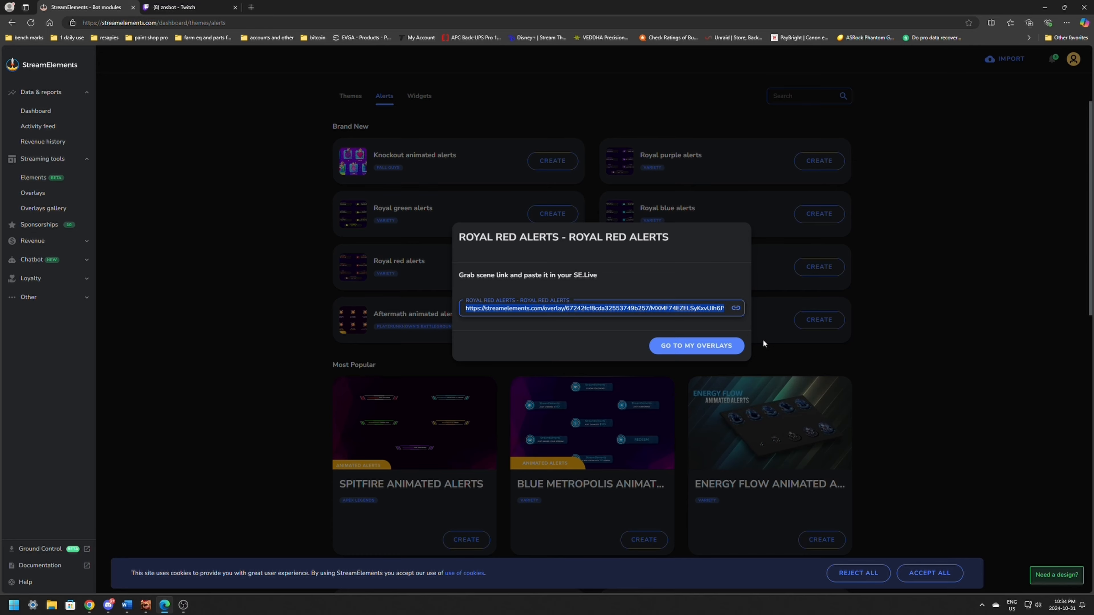
pyautogui.click(700, 350)
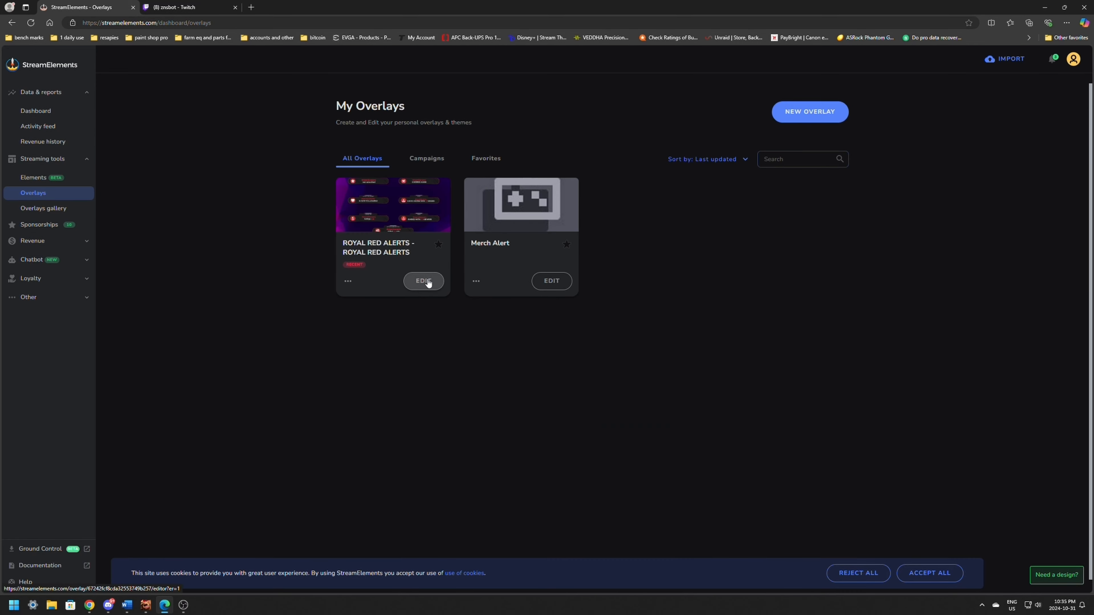
pyautogui.click(425, 281)
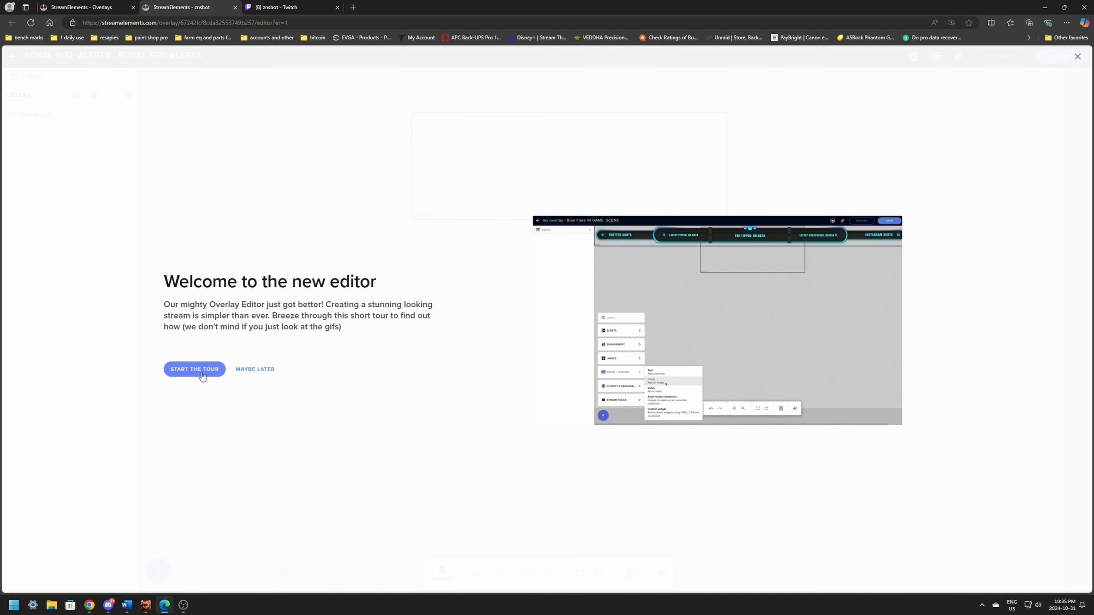
pyautogui.click(264, 371)
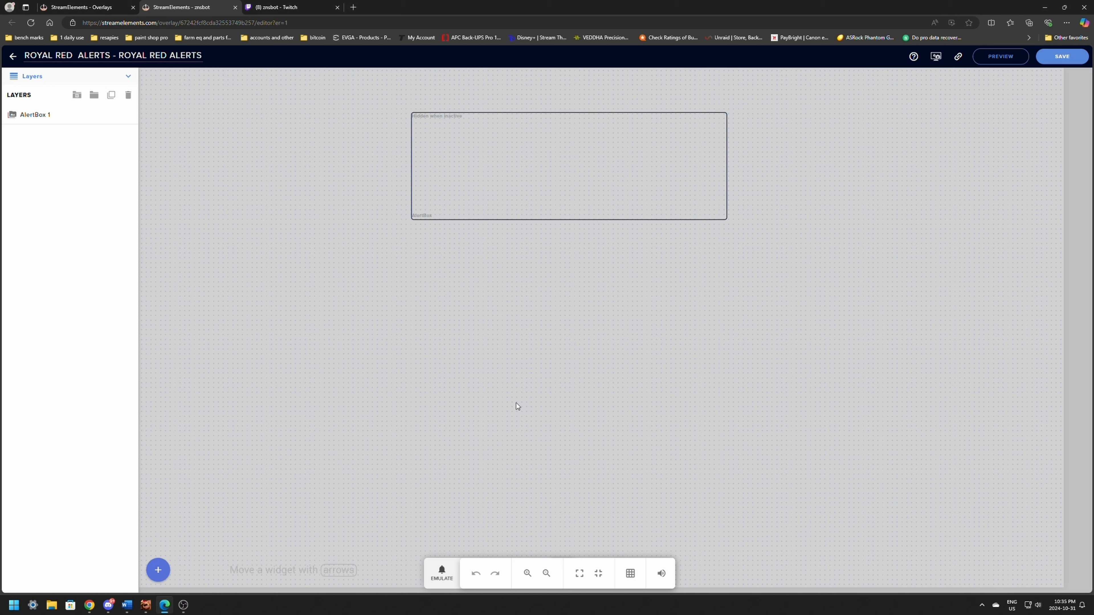
# Emulate a follower event with live stream preview enabled and check where the alert appears in the OBS scene preview
pyautogui.click(442, 579)
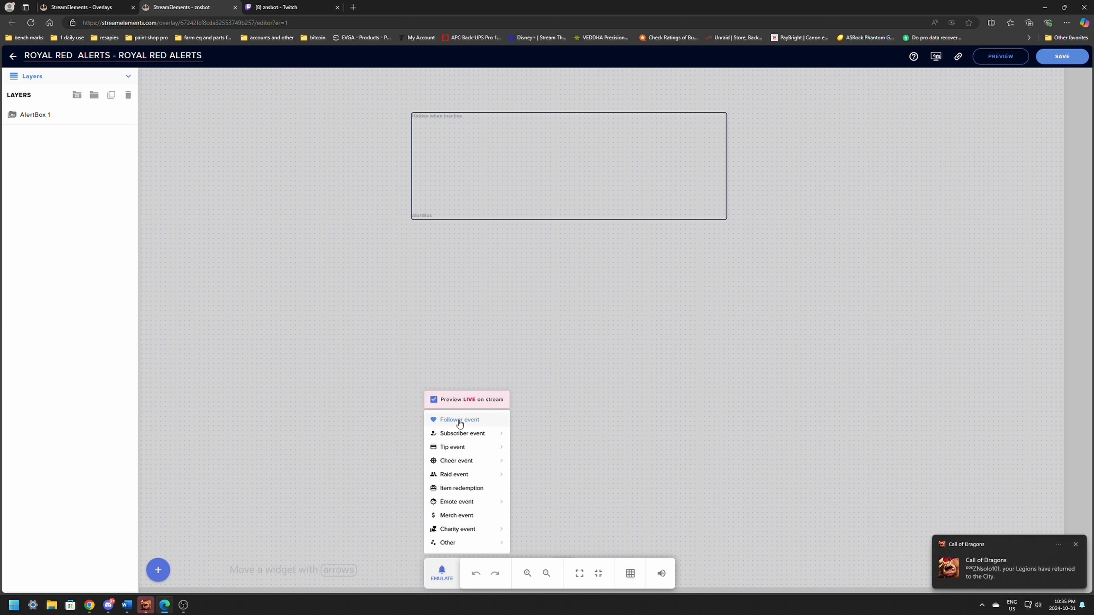
pyautogui.click(460, 424)
pyautogui.moveTo(478, 460)
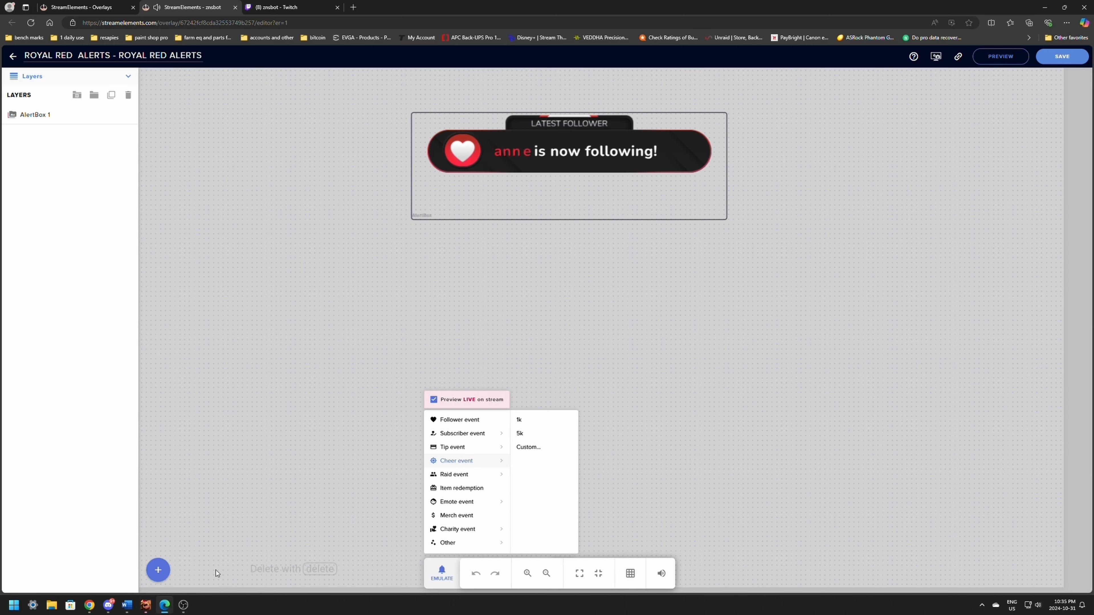
pyautogui.click(183, 606)
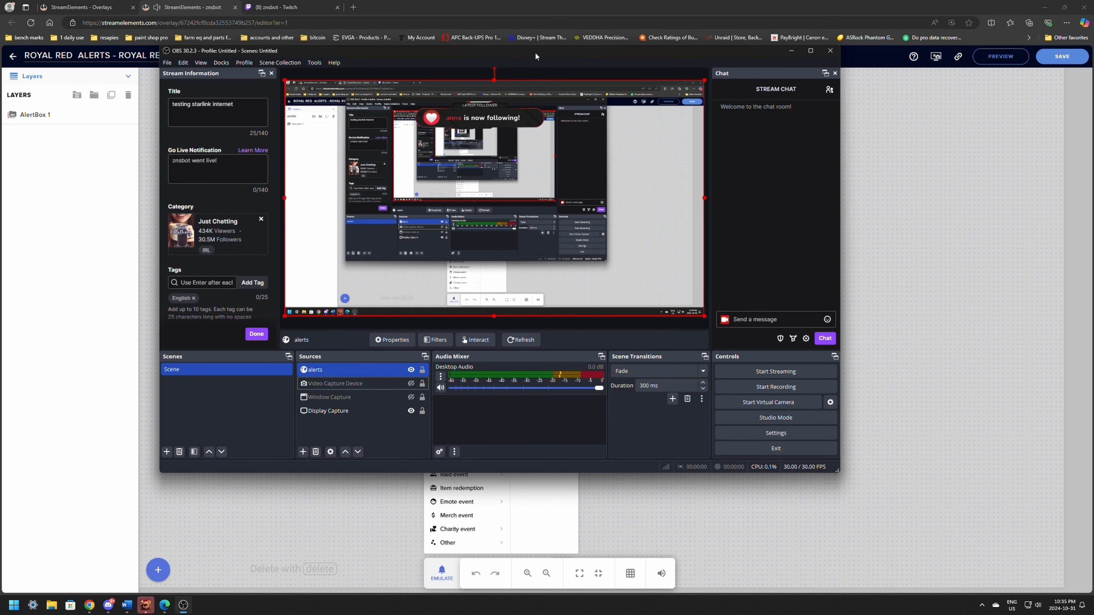
pyautogui.moveTo(535, 51); pyautogui.dragTo(528, 94)
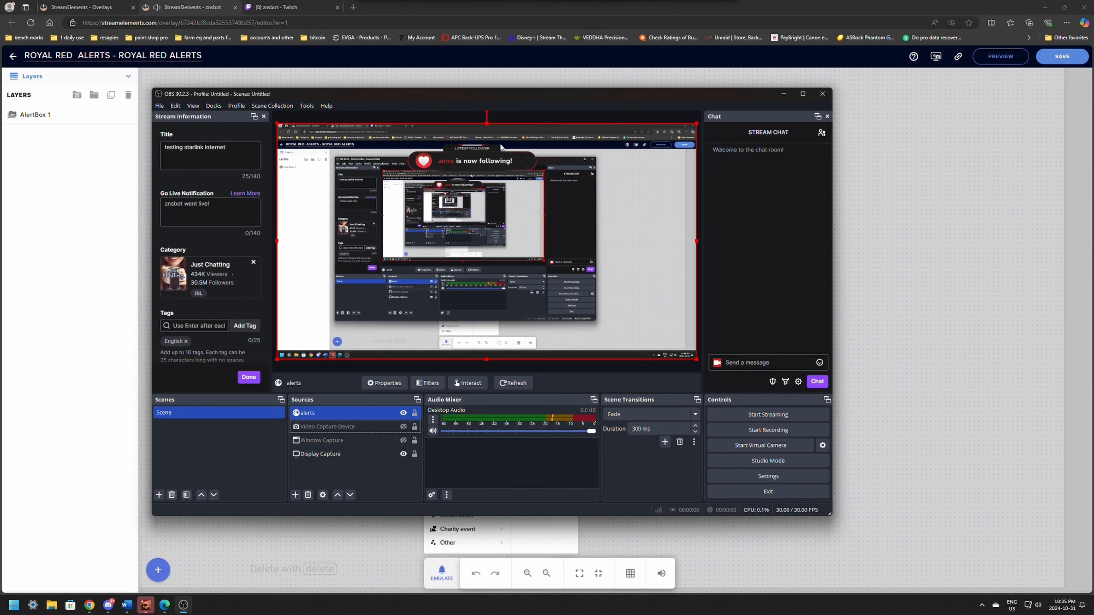
pyautogui.moveTo(478, 163)
pyautogui.mouseDown()
pyautogui.moveTo(483, 186)
pyautogui.moveTo(487, 167)
pyautogui.mouseUp()
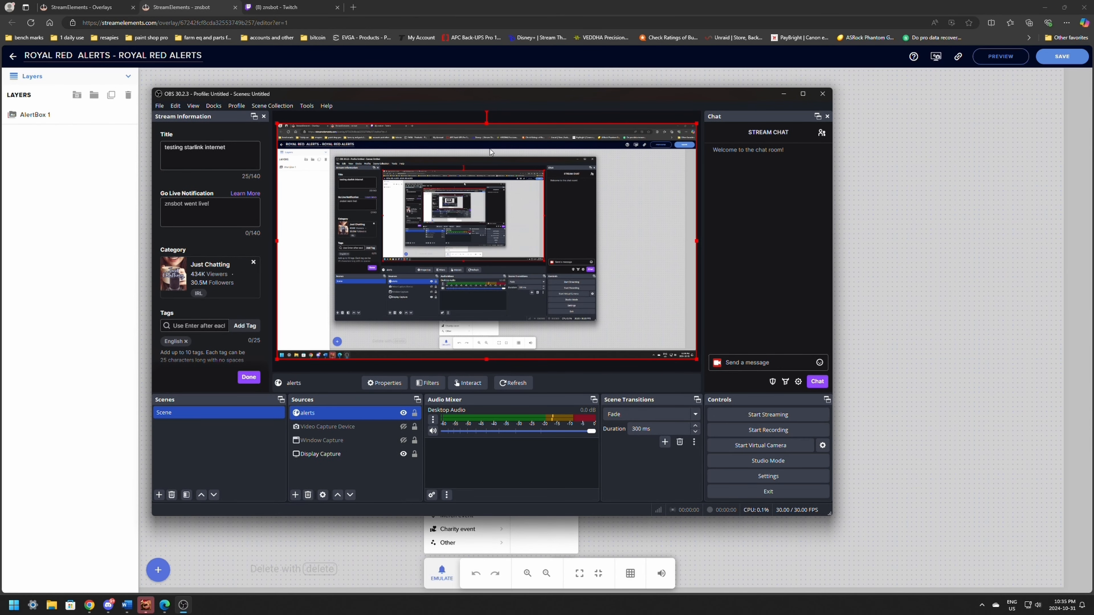
# Return to the overlay editor, move the AlertBox to the canvas's upper-left area and test it in OBS with an emulated follower event
pyautogui.click(651, 5)
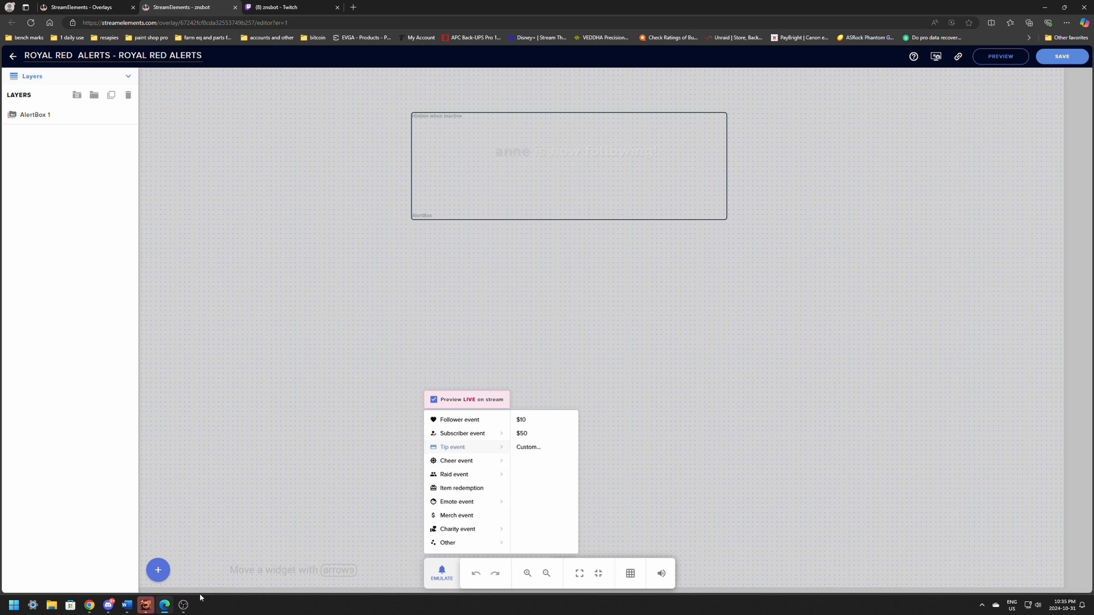
pyautogui.click(567, 163)
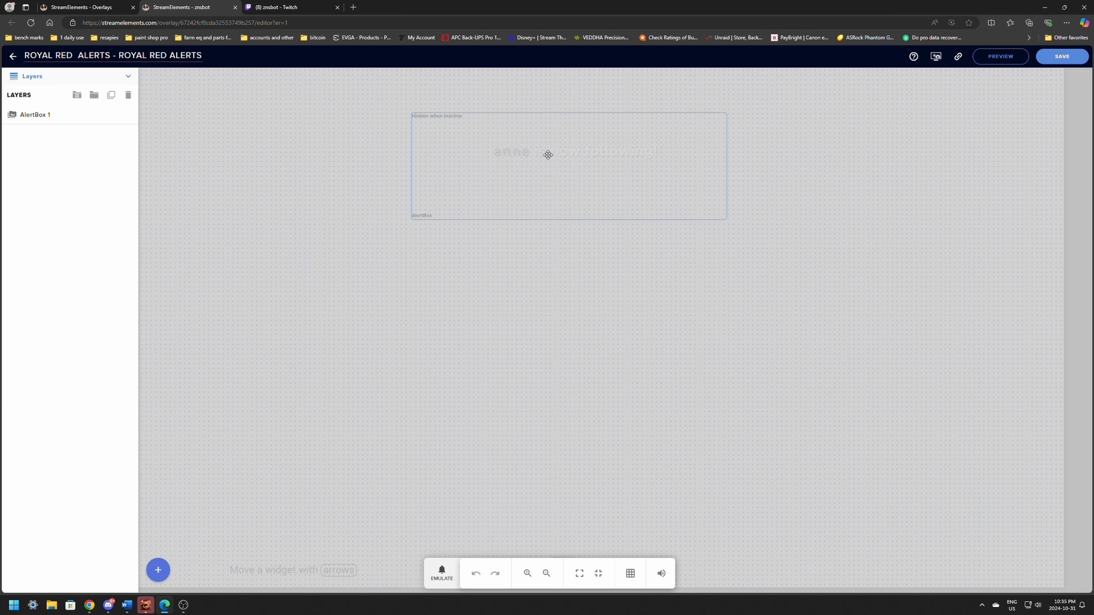
pyautogui.moveTo(547, 156); pyautogui.dragTo(303, 150)
pyautogui.click(442, 573)
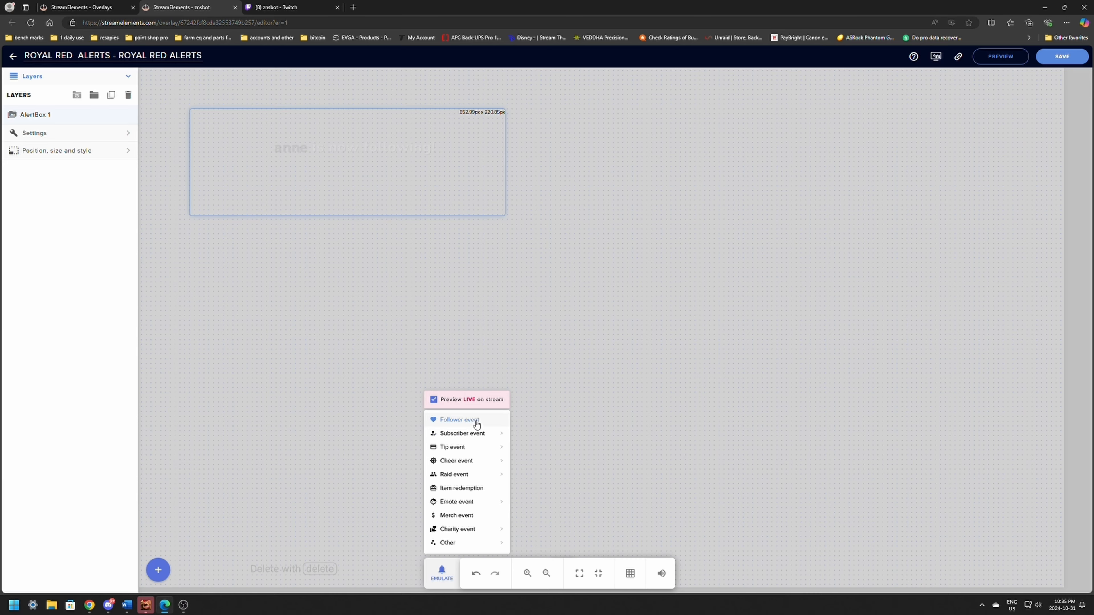
pyautogui.click(184, 605)
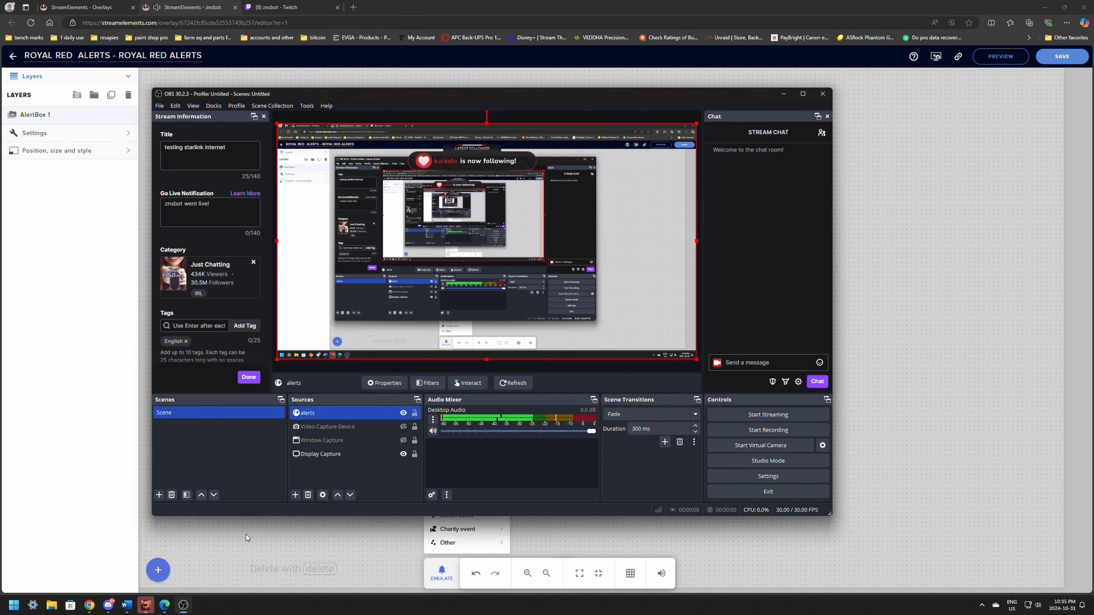
# Save the overlay in the browser and emulate another follower event to check the alert's saved position in OBS
pyautogui.click(1016, 147)
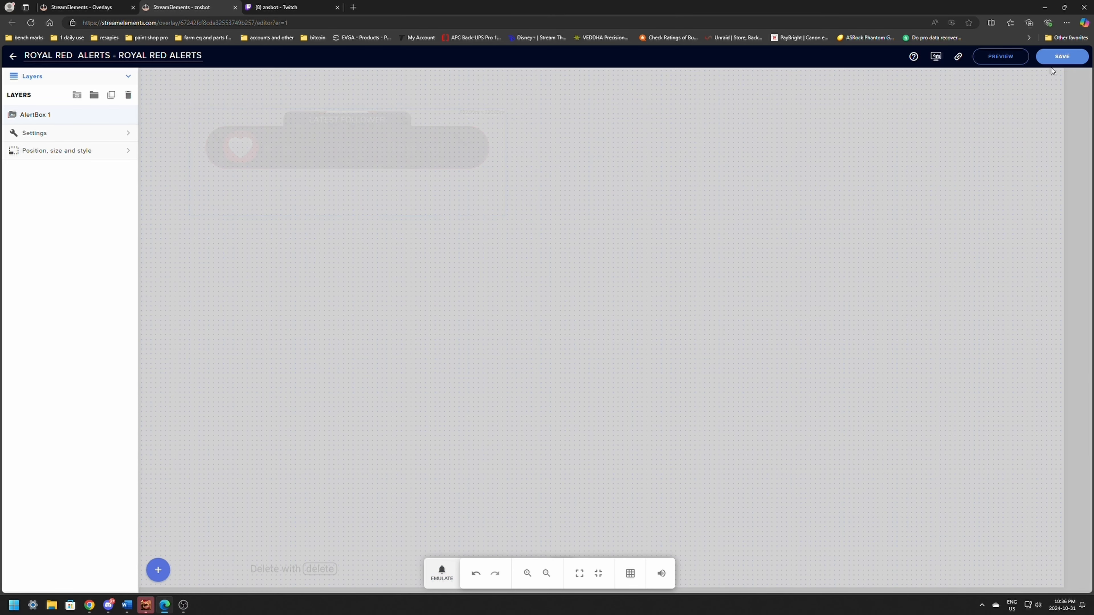
pyautogui.click(1056, 64)
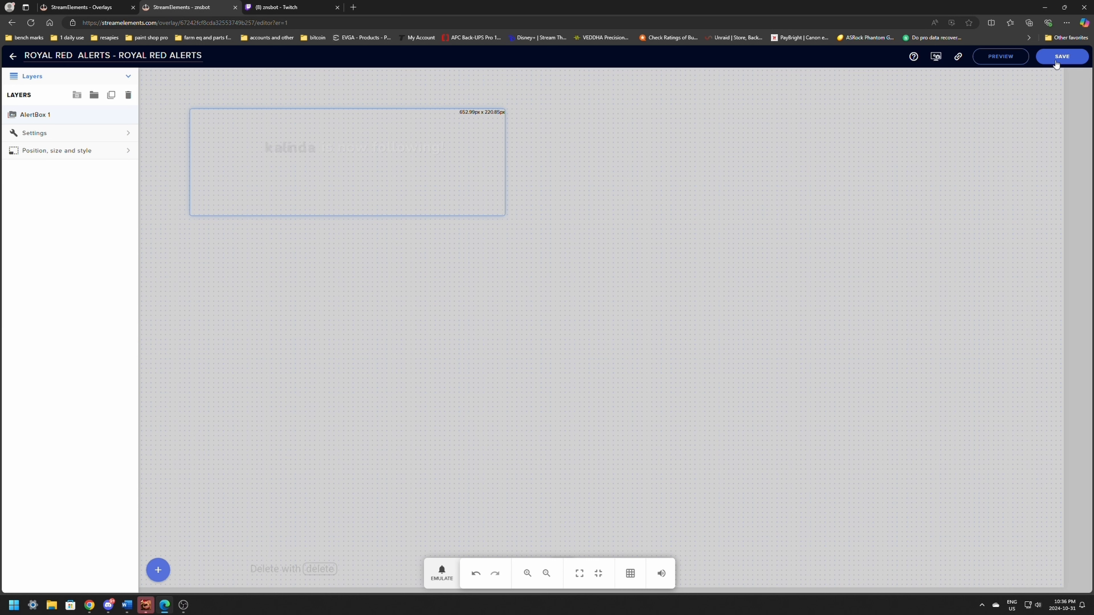
pyautogui.click(441, 573)
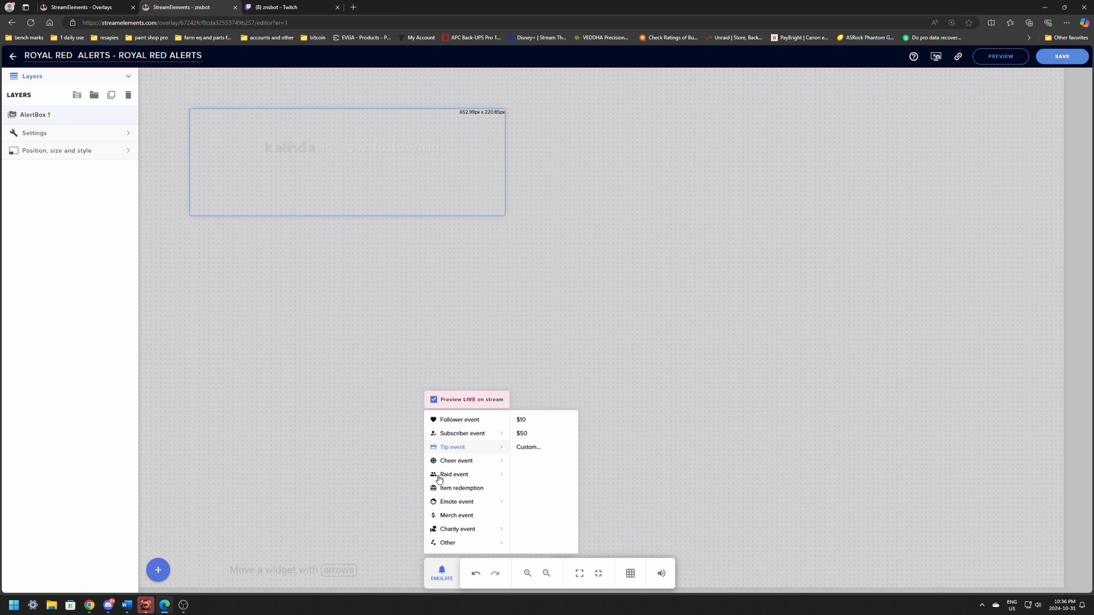
pyautogui.click(459, 419)
pyautogui.click(184, 605)
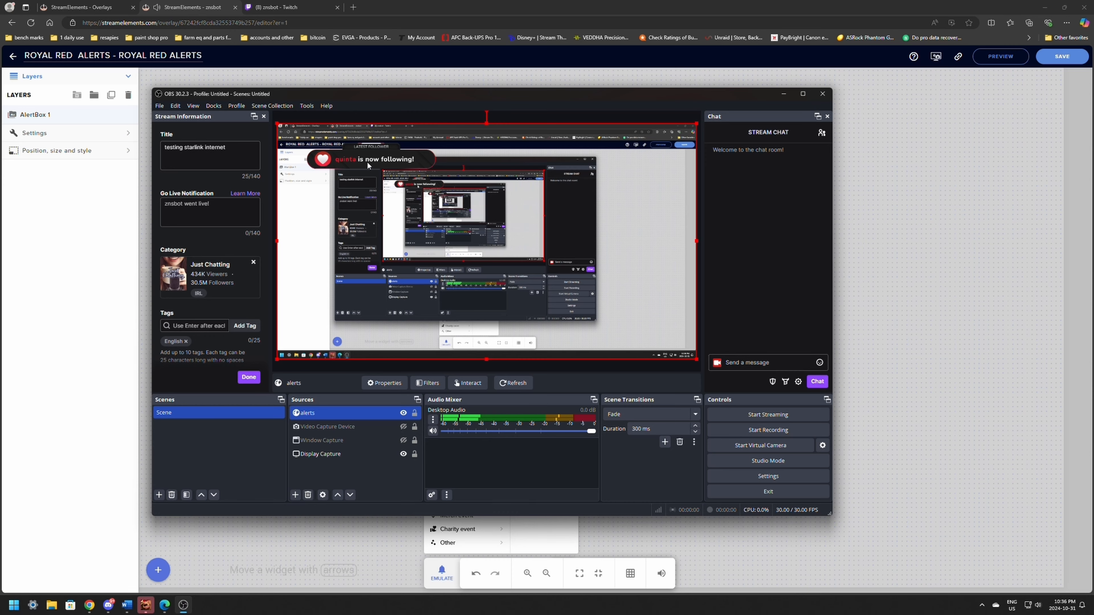
# Move the AlertBox back to the upper centre of the overlay canvas in the browser, then save the overlay and close its editor
pyautogui.click(921, 244)
pyautogui.moveTo(340, 154); pyautogui.dragTo(558, 155)
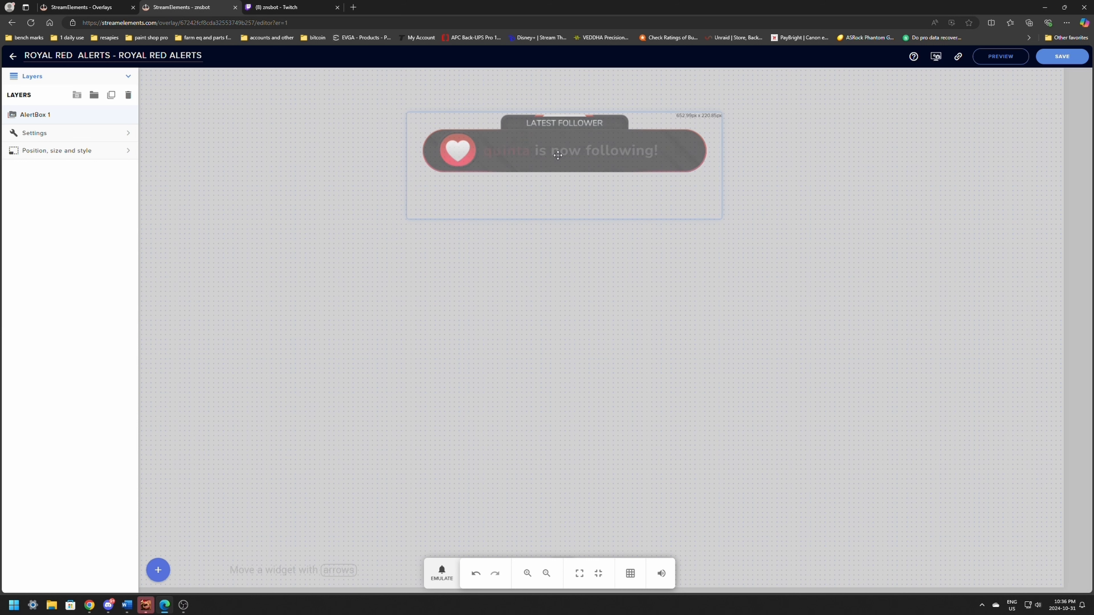
pyautogui.click(1061, 60)
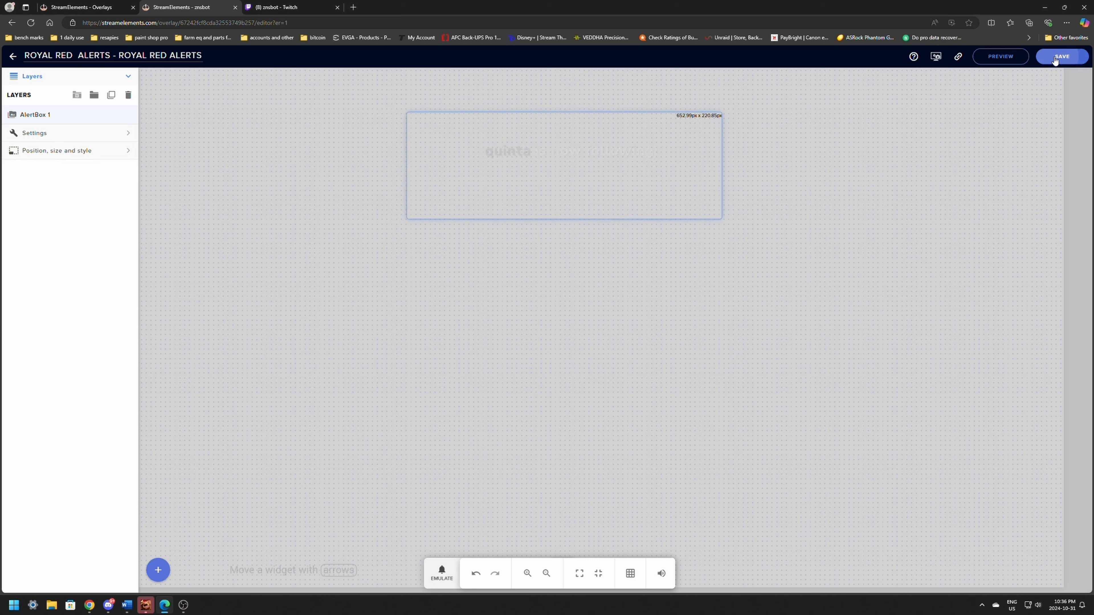
pyautogui.click(235, 8)
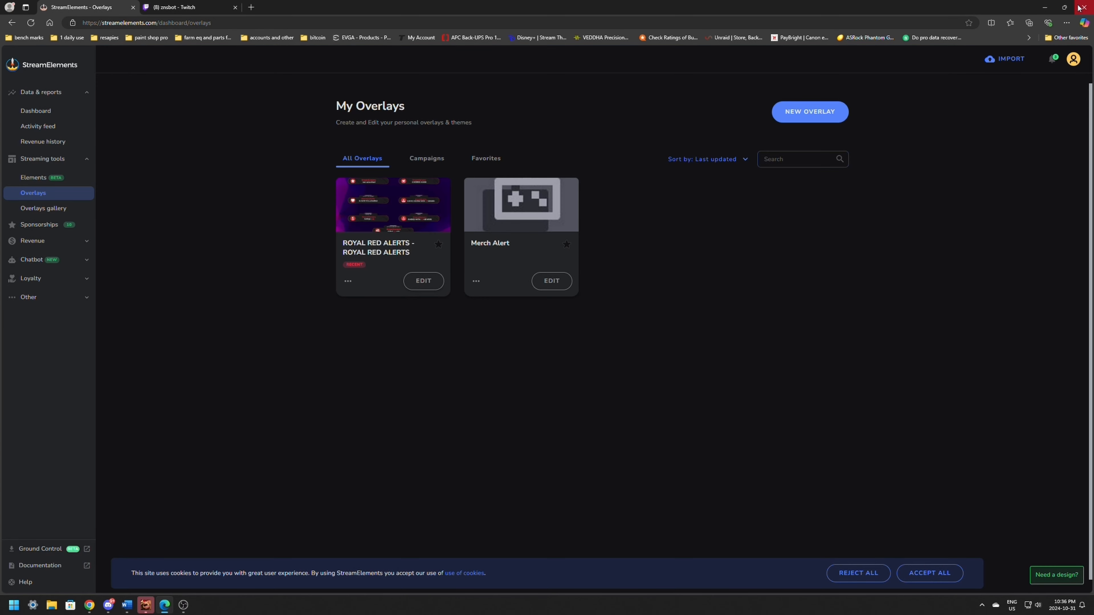